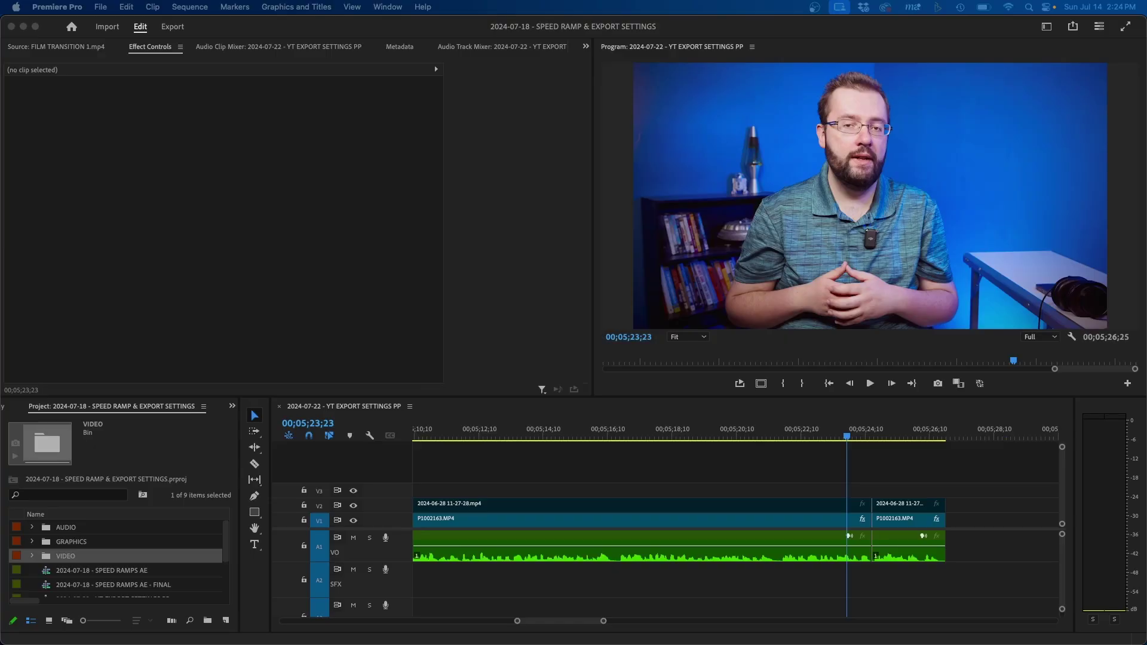
Scrub and play across the jump cut between the two P1002163.MP4 clips around 00;05;24;16
left_click(845, 520)
left_click_drag(849, 428, 872, 431)
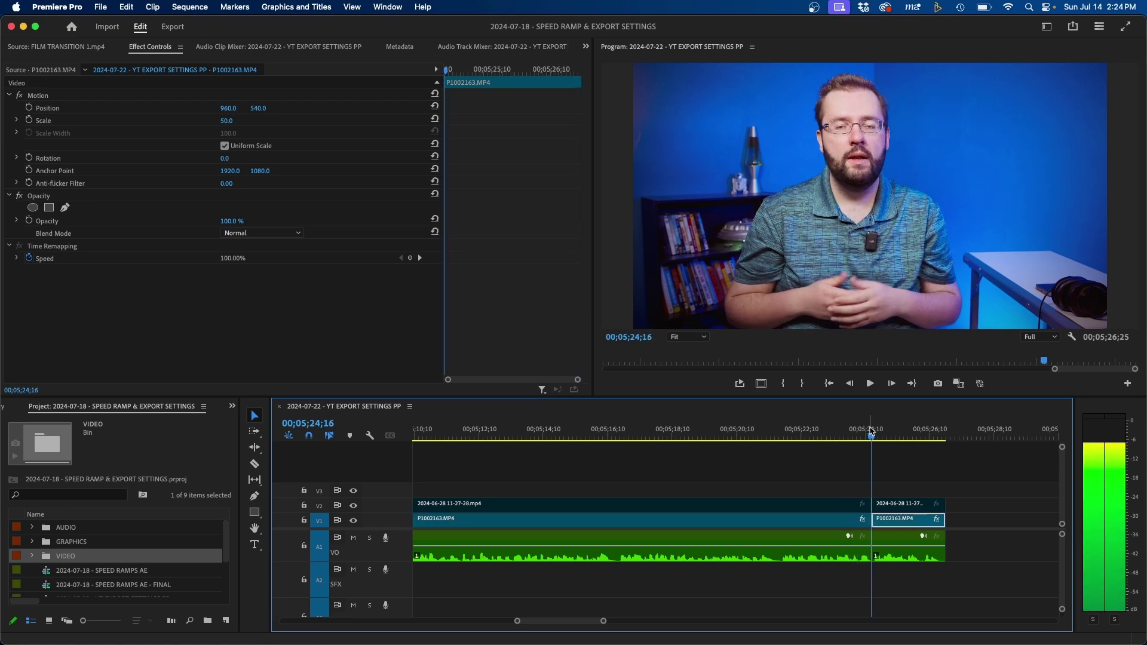
key("Left")
key("Right")
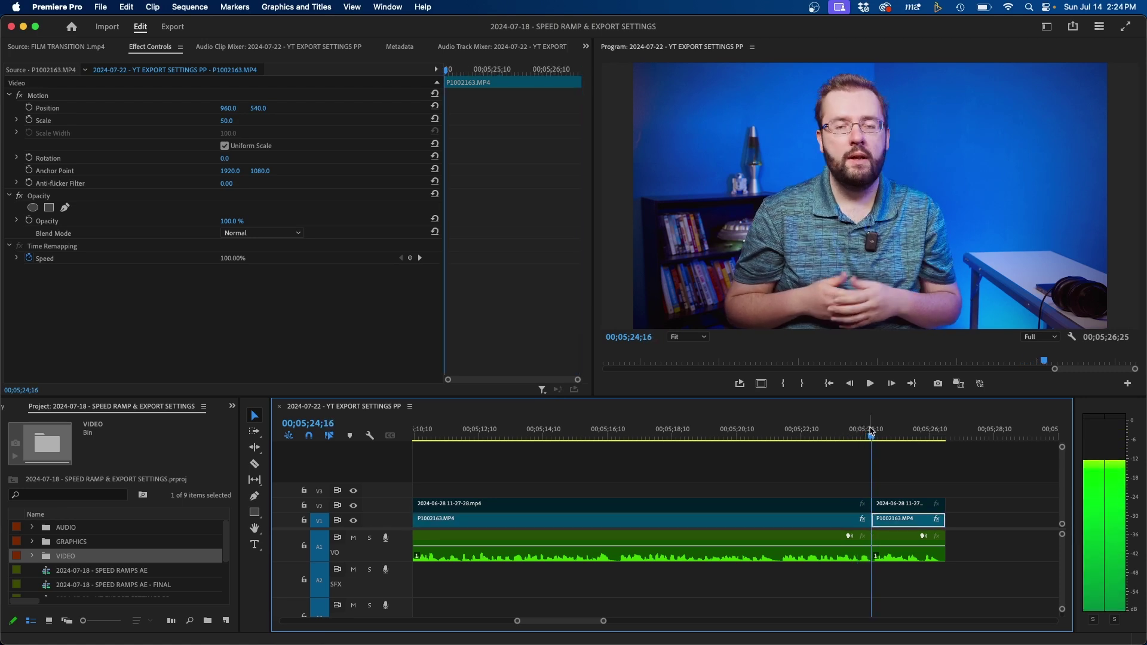
left_click_drag(870, 431, 849, 435)
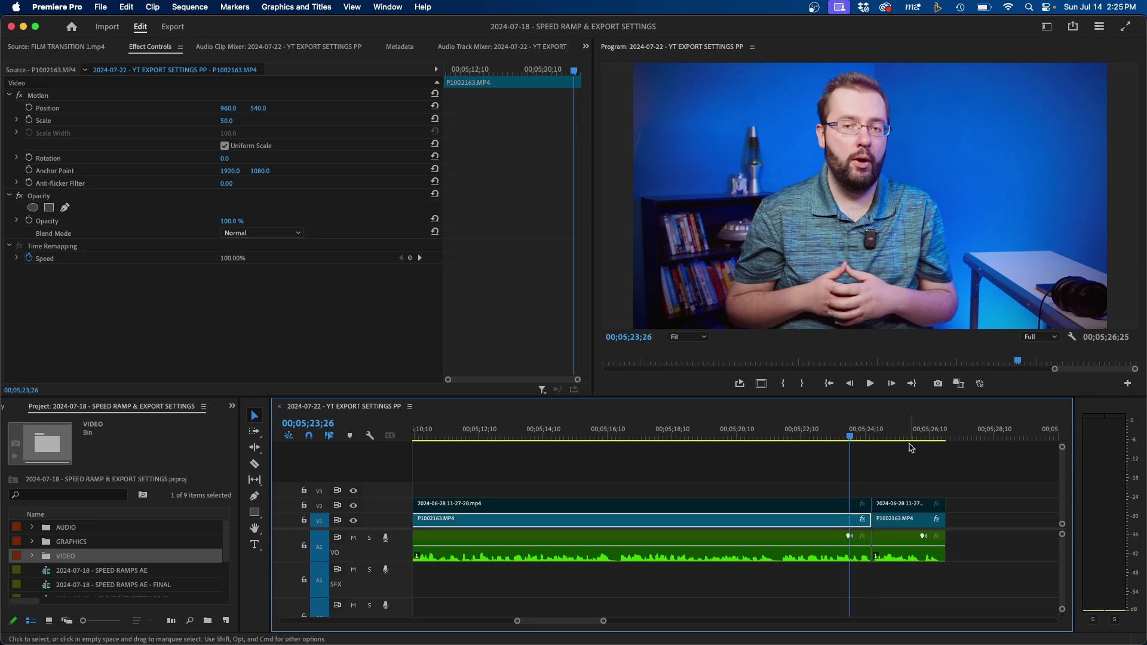
key("space")
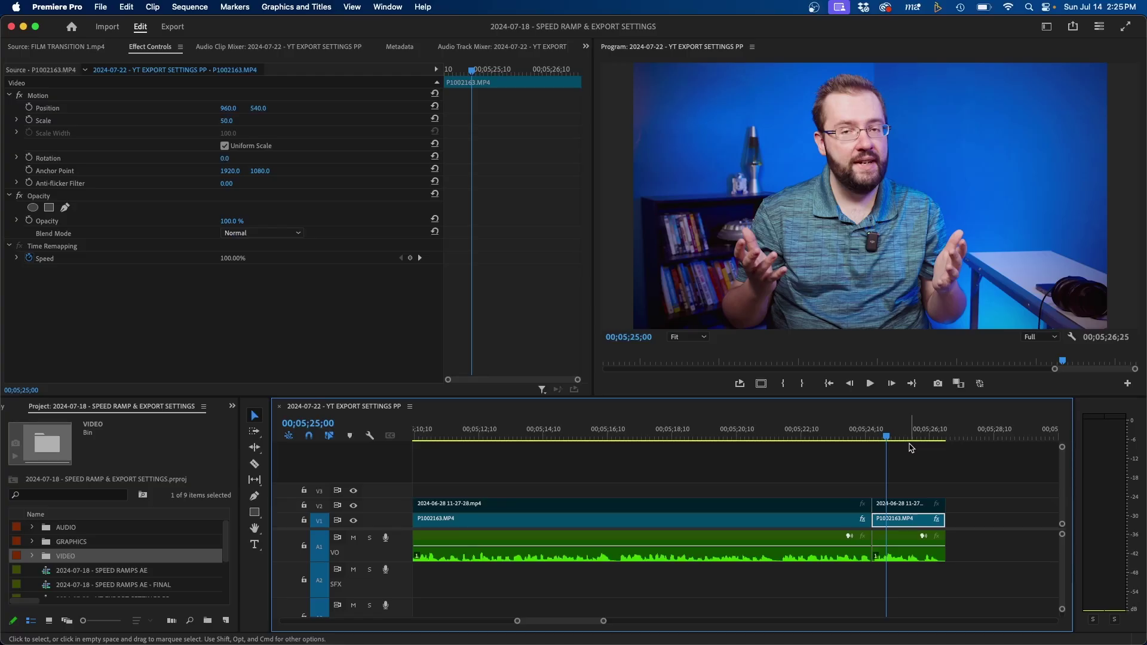
left_click(910, 457)
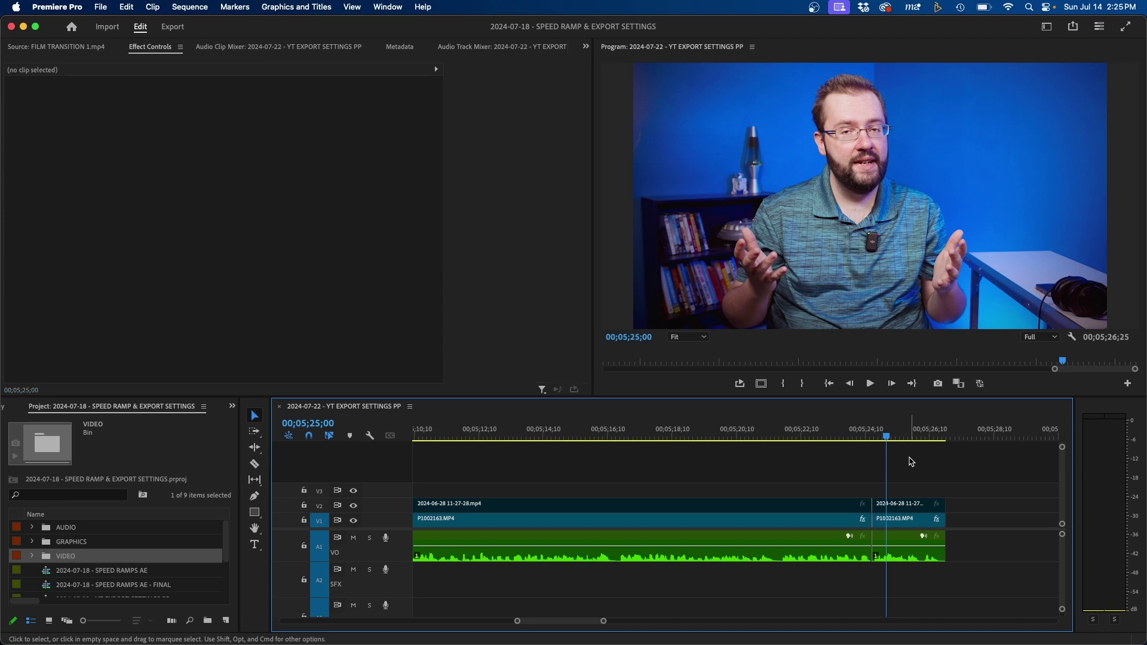
Place the video-editing-software-going-through-the-timeline footage from the VIDEO bin on track V3, starting at the jump cut
left_click(33, 558)
scroll(64, 575, "down", 2)
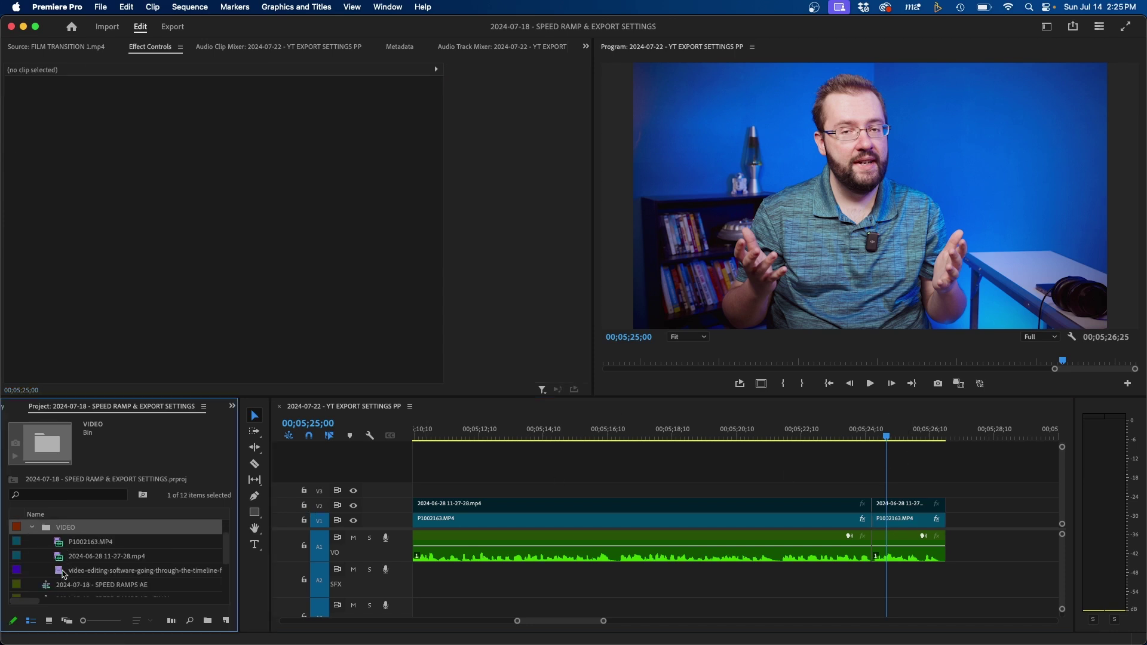
double_click(60, 574)
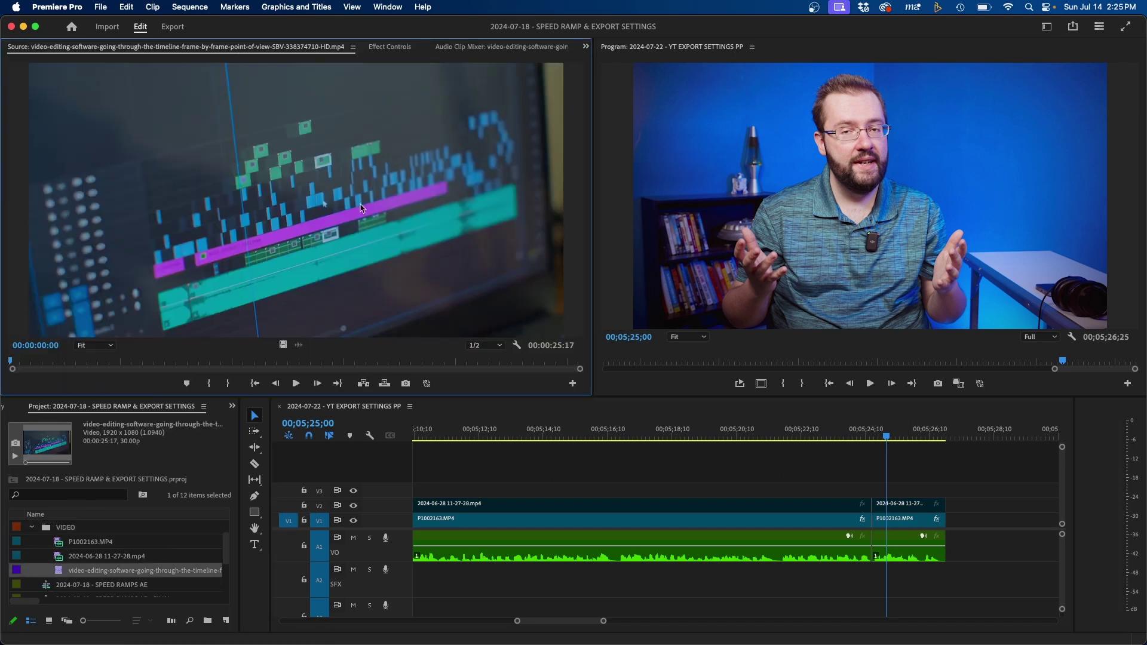
left_click_drag(284, 346, 874, 488)
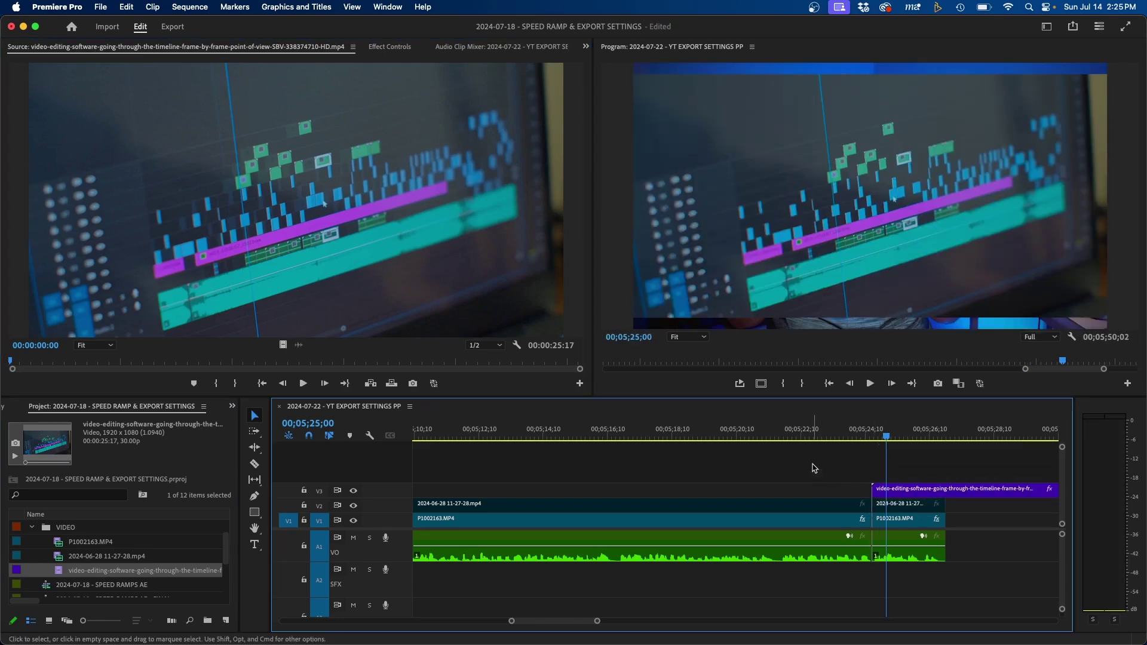
Scale up the B-roll clip on V3 to cover the whole frame and preview the cut from just before it
left_click(892, 493)
left_click(389, 46)
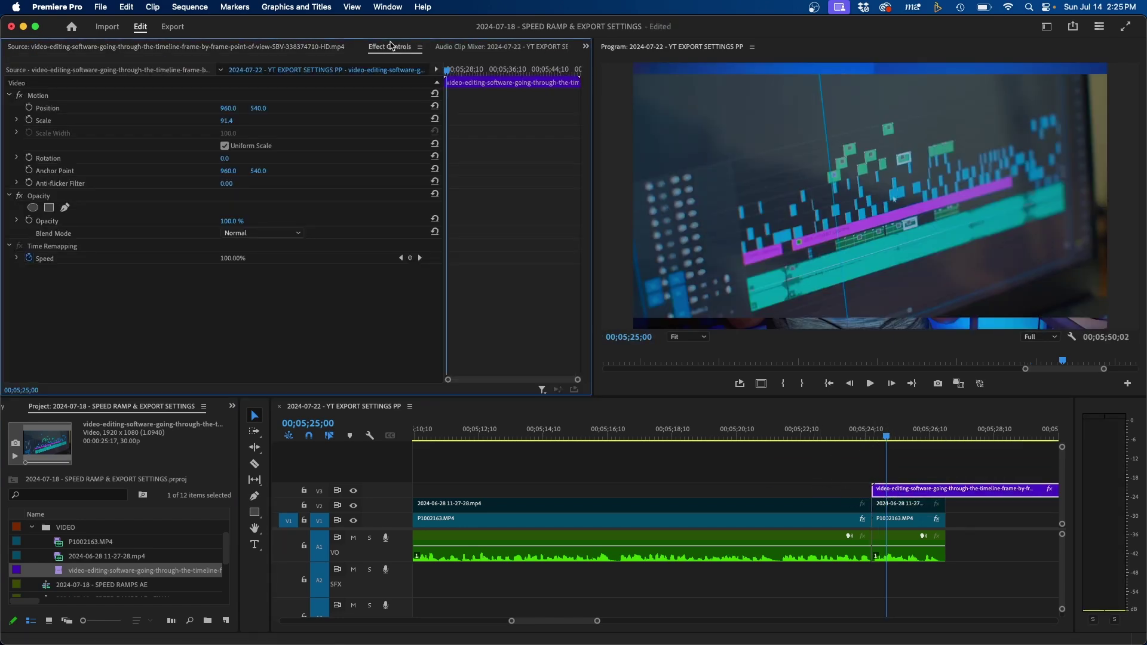
left_click_drag(224, 121, 239, 119)
left_click(854, 434)
left_click(900, 456)
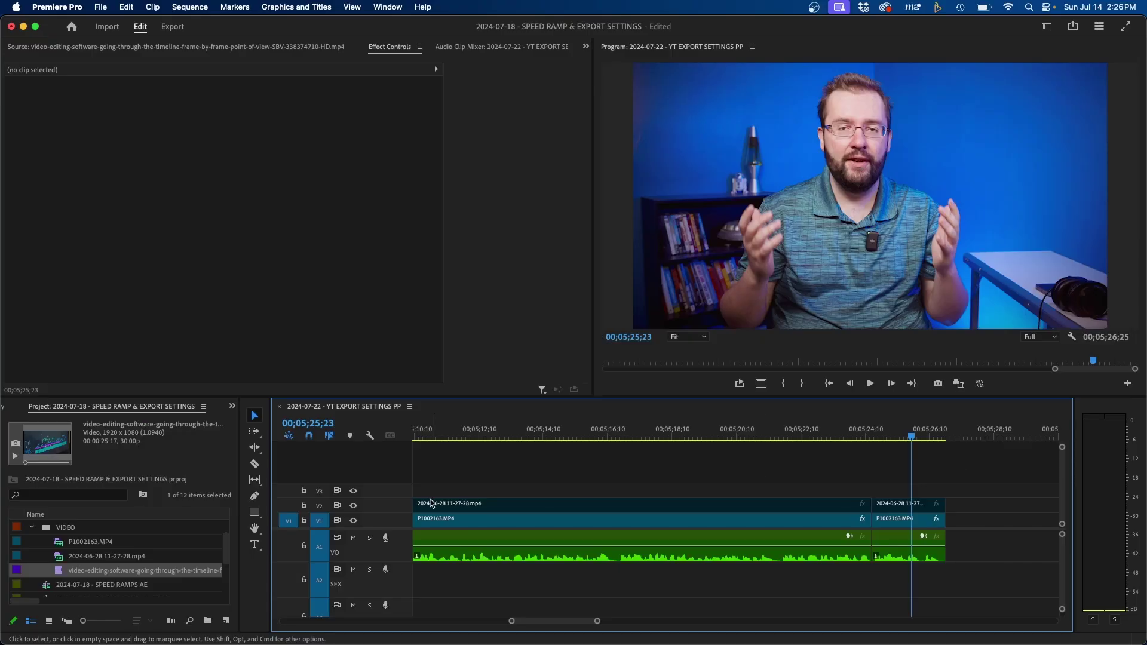
Search the effects for "morph" and apply the Morph Cut transition to the cut between the two P1002163.MP4 clips on V1
left_click(880, 440)
left_click(880, 440)
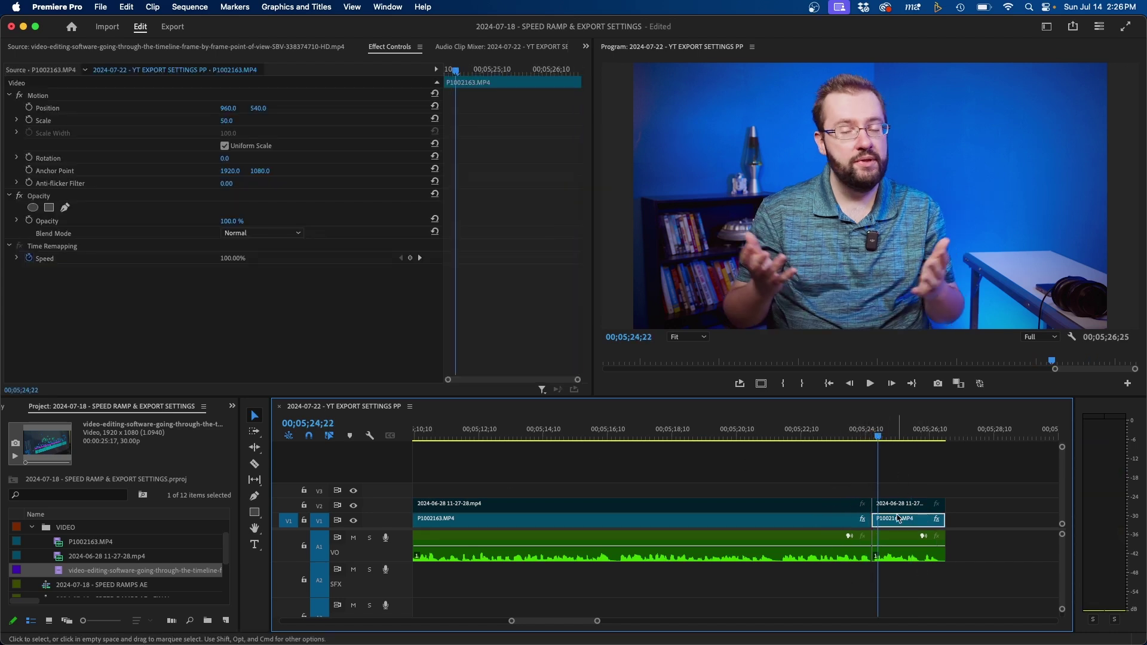
left_click(232, 406)
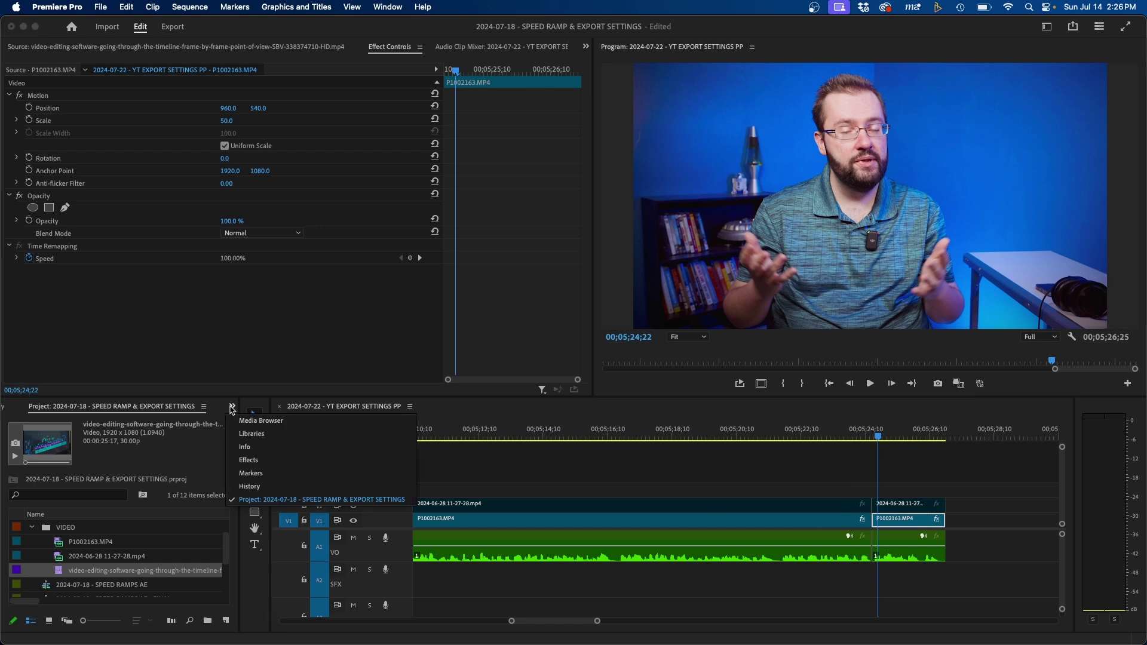
left_click(233, 459)
left_click(32, 422)
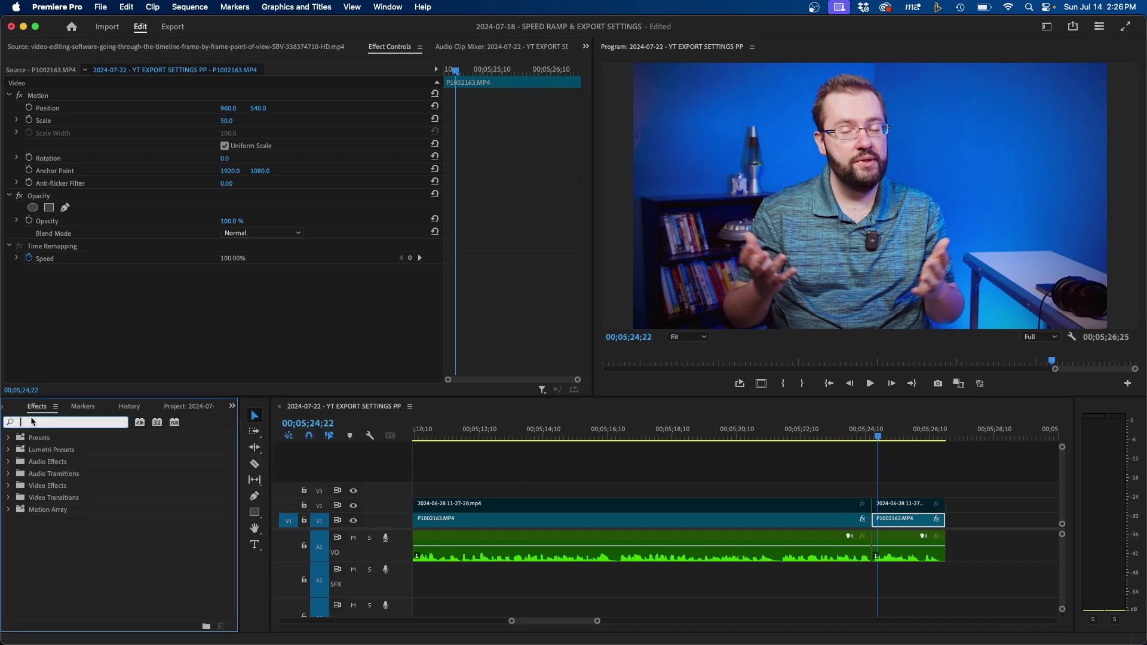
type("morph")
left_click_drag(57, 520, 878, 526)
key("=")
key("=")
key("=")
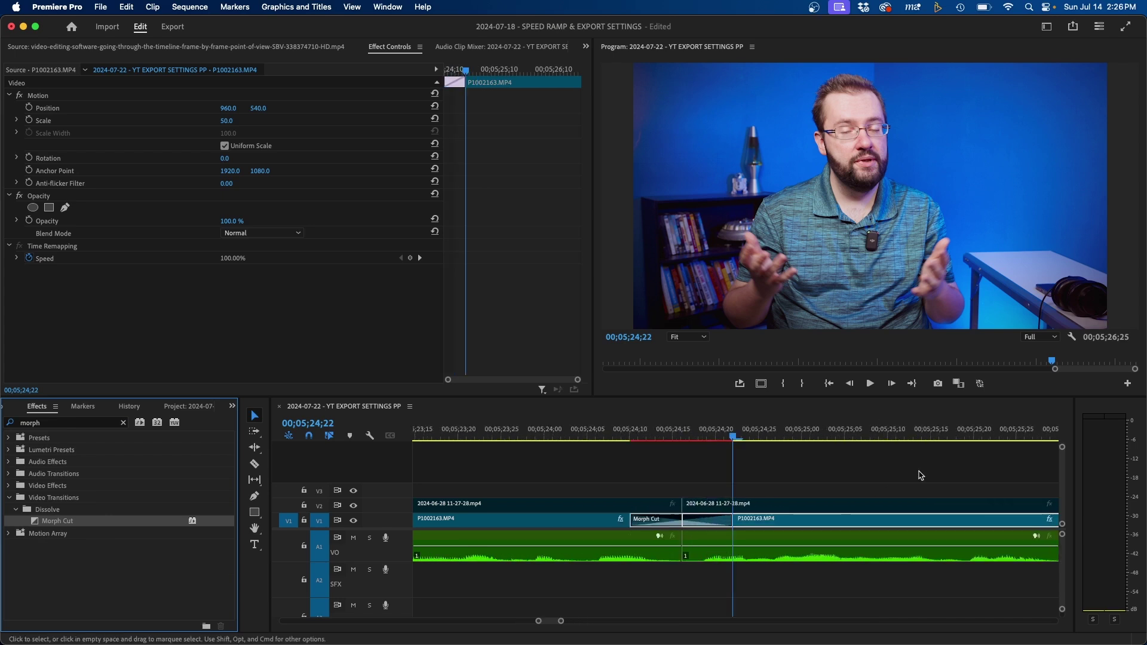
Scrub through the Morph Cut transition and compare the frames before, during and after it for hand distortion
left_click(681, 432)
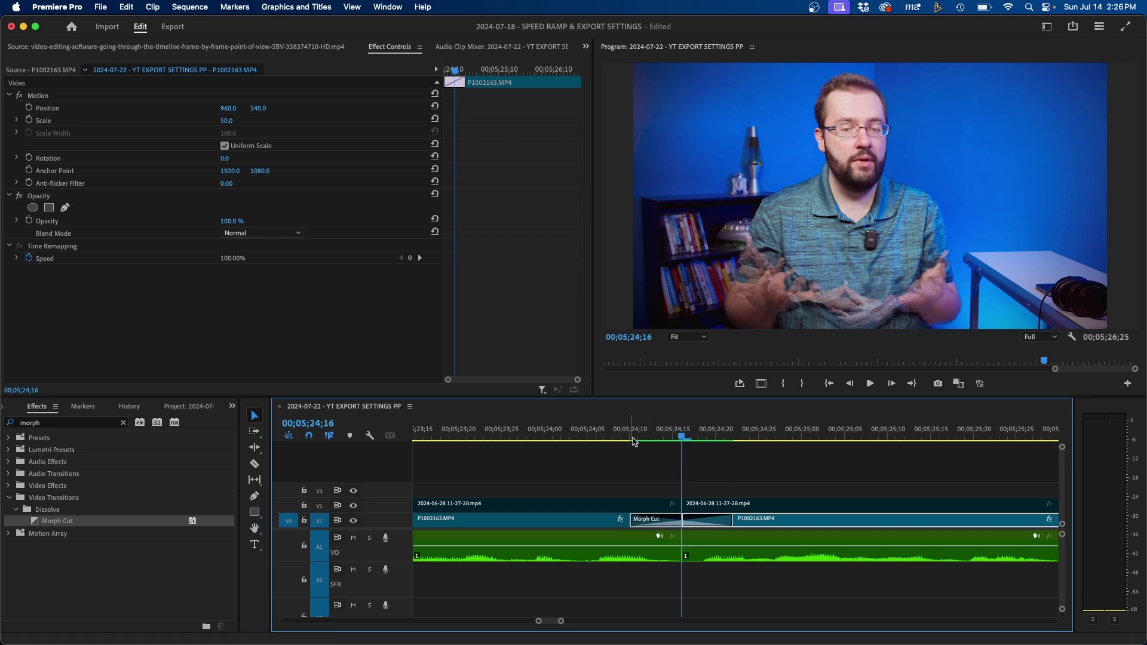
left_click_drag(631, 437, 613, 437)
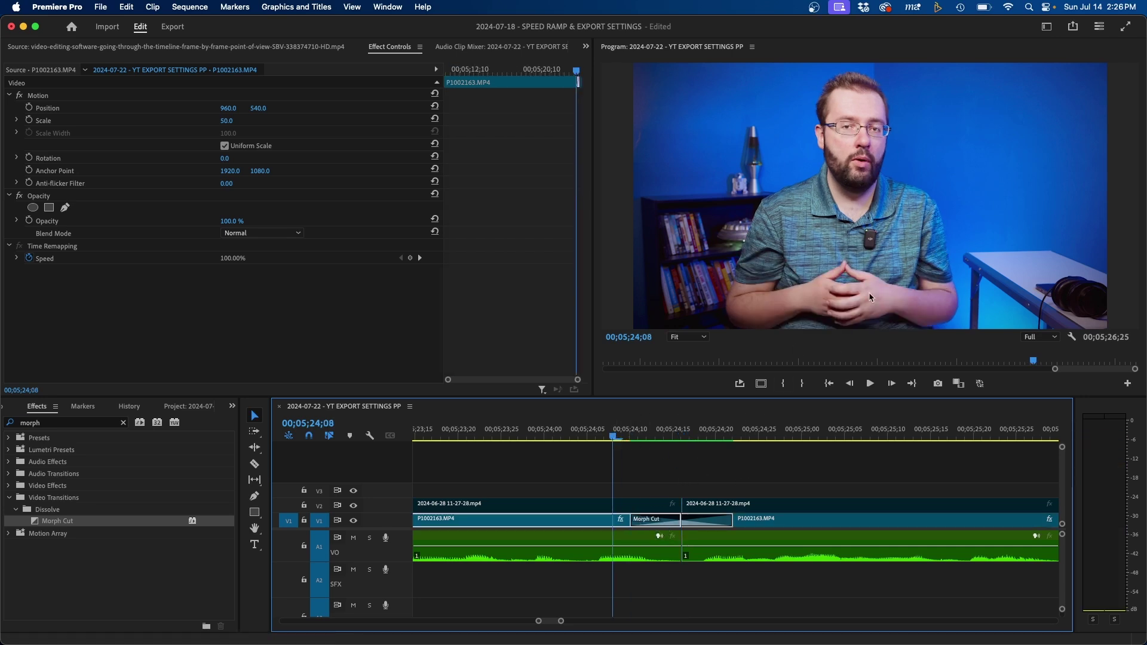
left_click(743, 428)
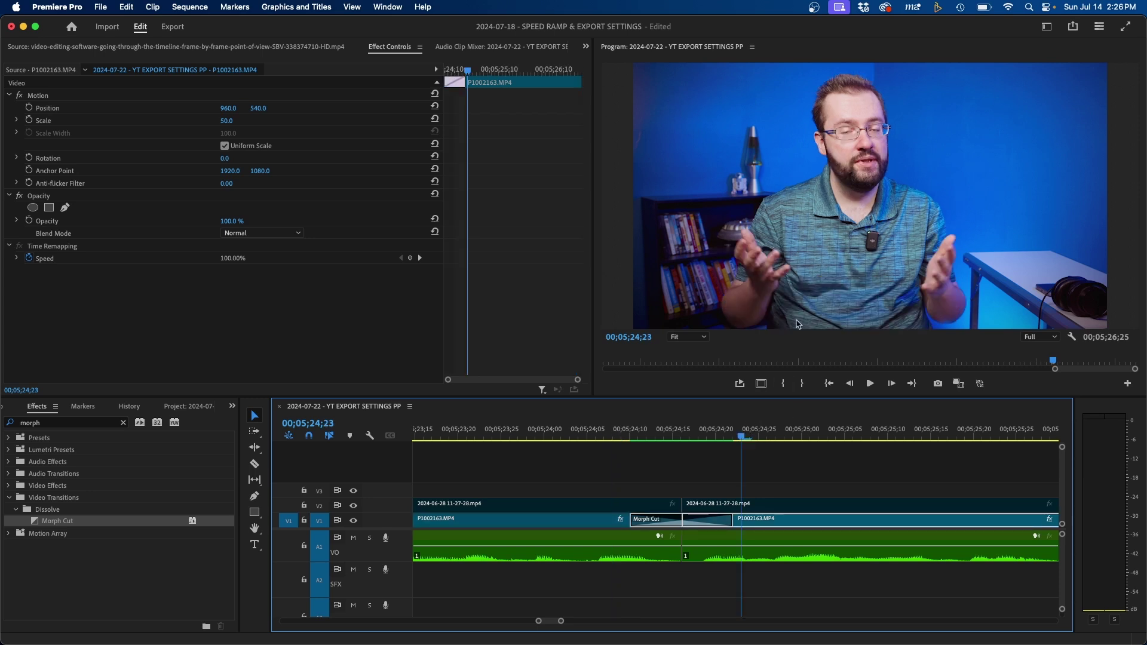
left_click_drag(634, 436, 679, 433)
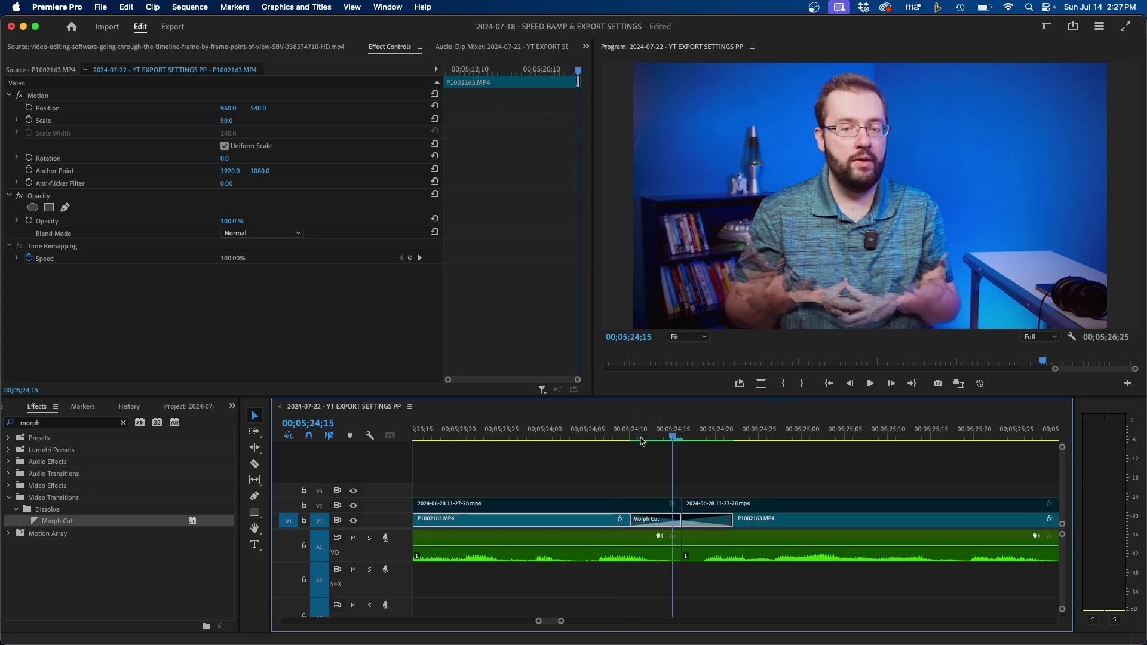
left_click_drag(673, 435, 772, 433)
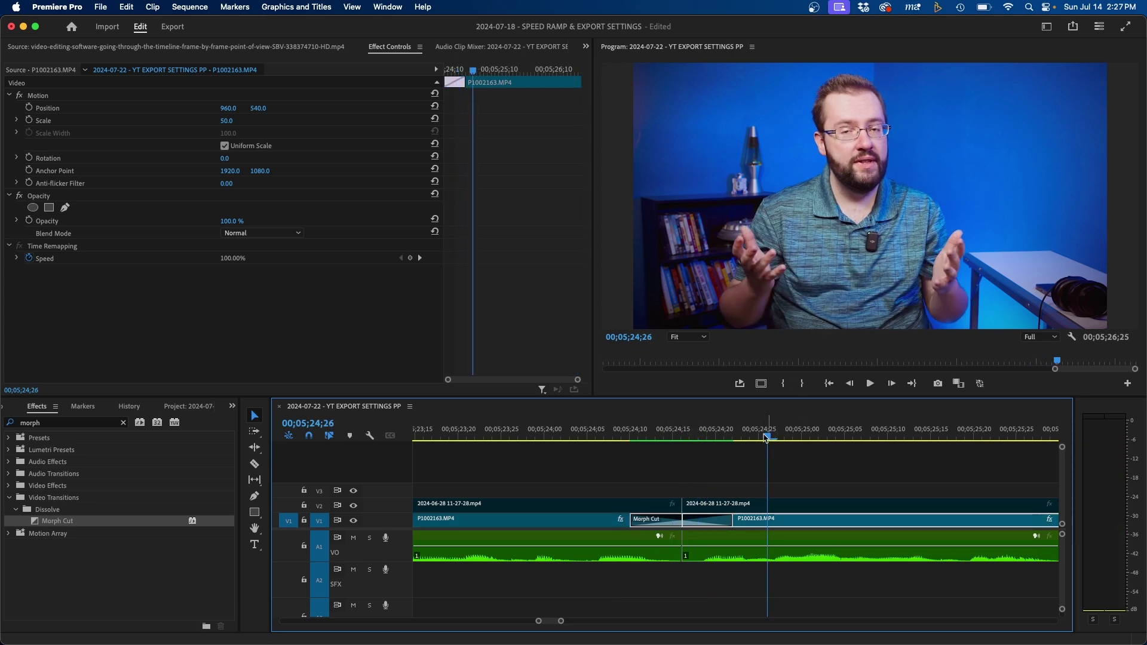
left_click(673, 435)
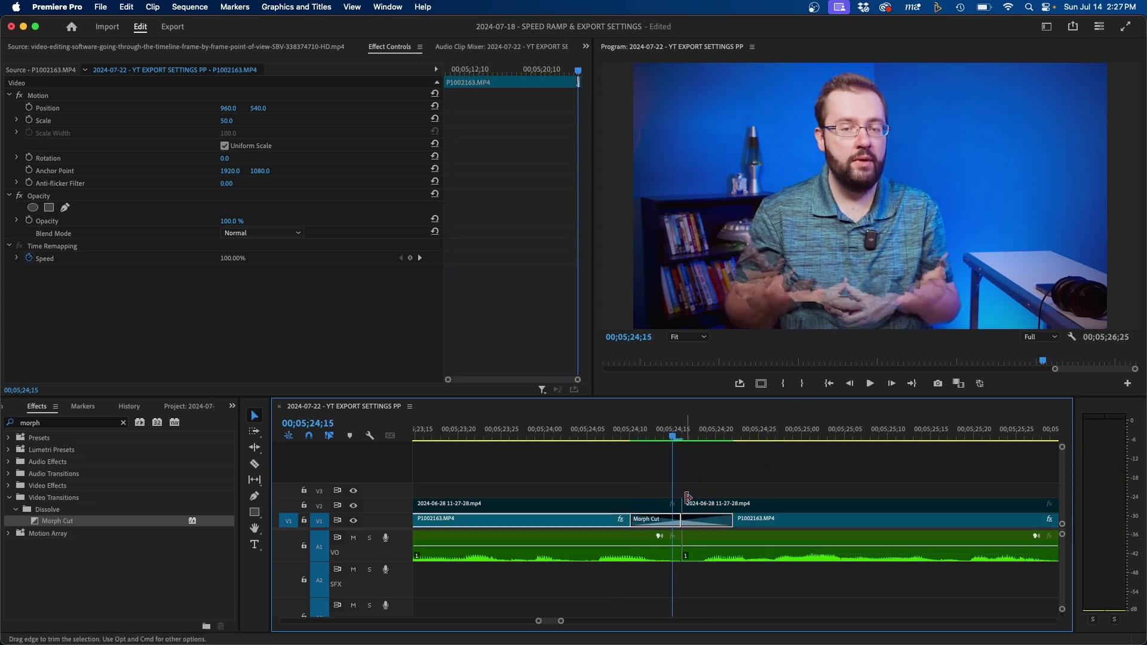
Shorten the Morph Cut transition's duration to 4 frames
left_click(668, 521)
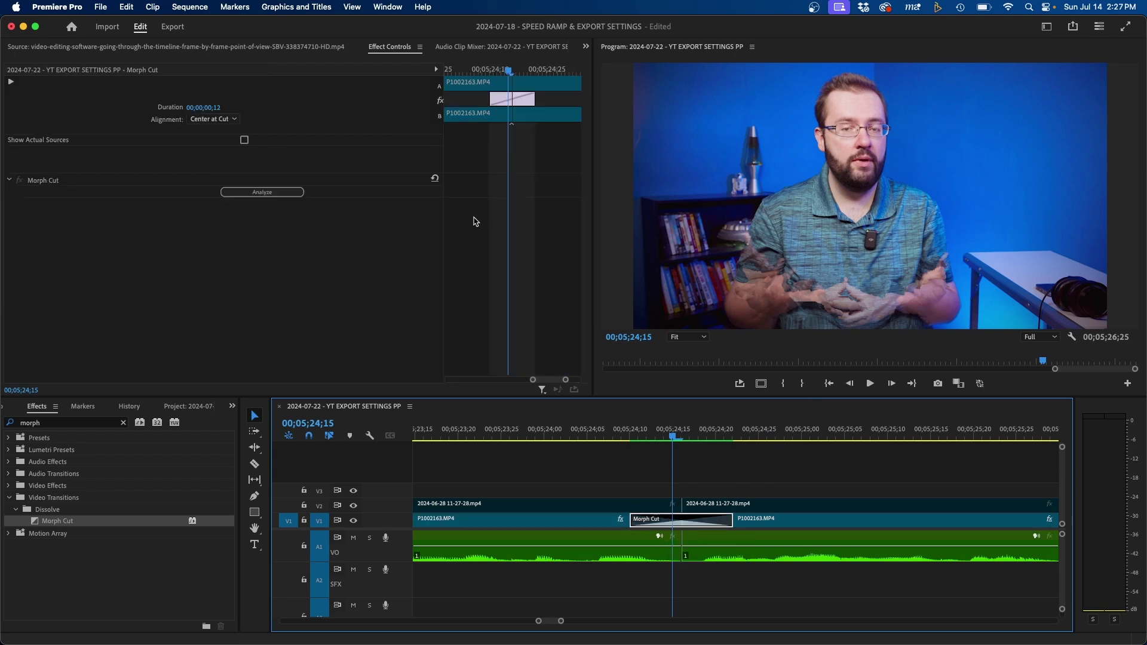
left_click(213, 108)
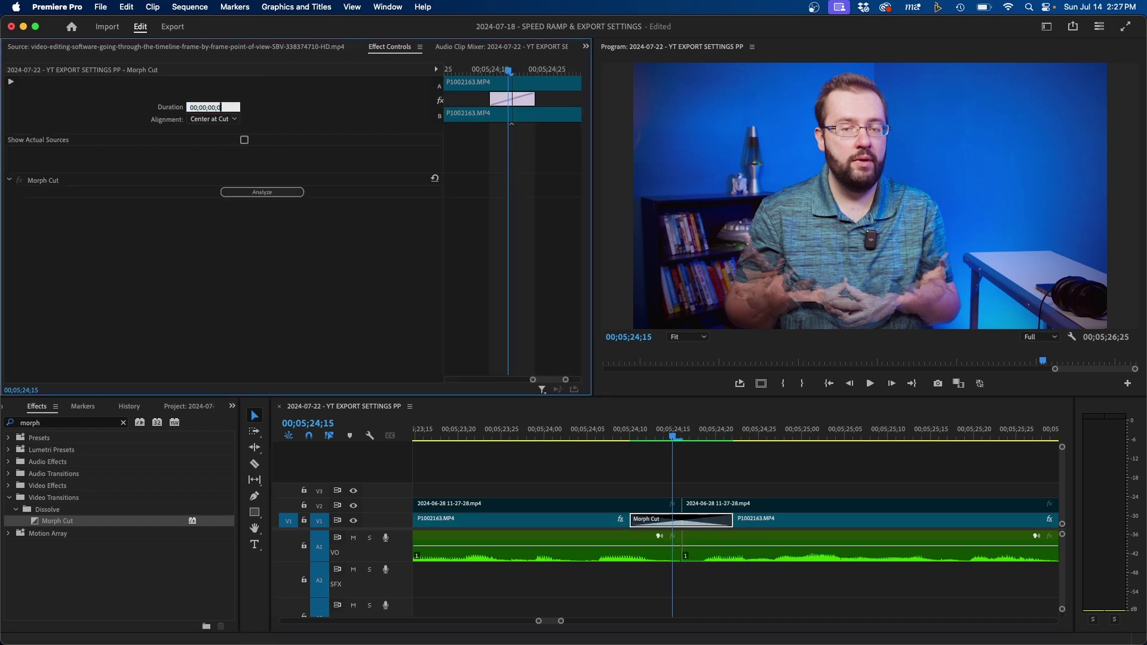
type("4")
key("Return")
left_click(752, 469)
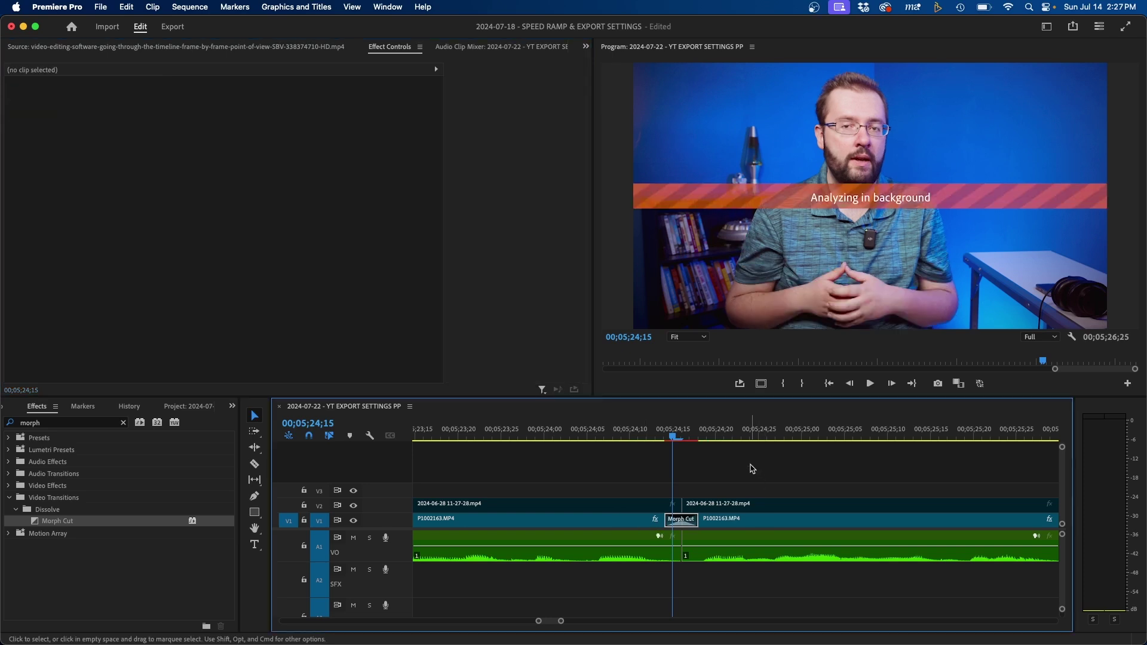
Play and scrub across the shortened Morph Cut transition to judge how smooth it looks
left_click(682, 437)
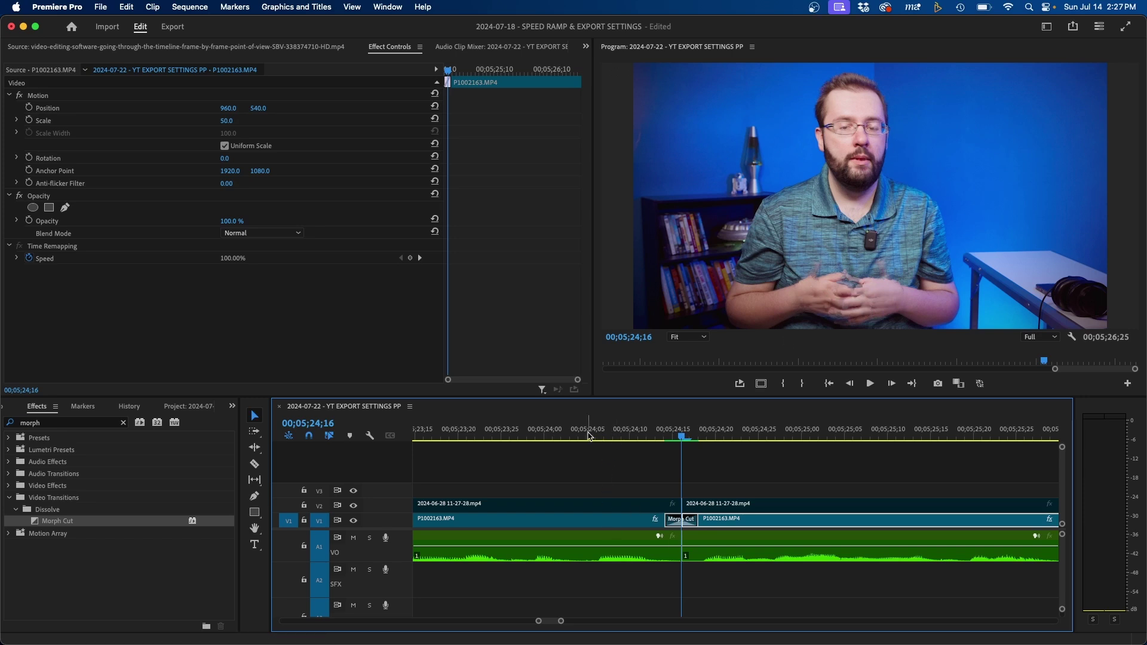
key("space")
left_click(712, 456)
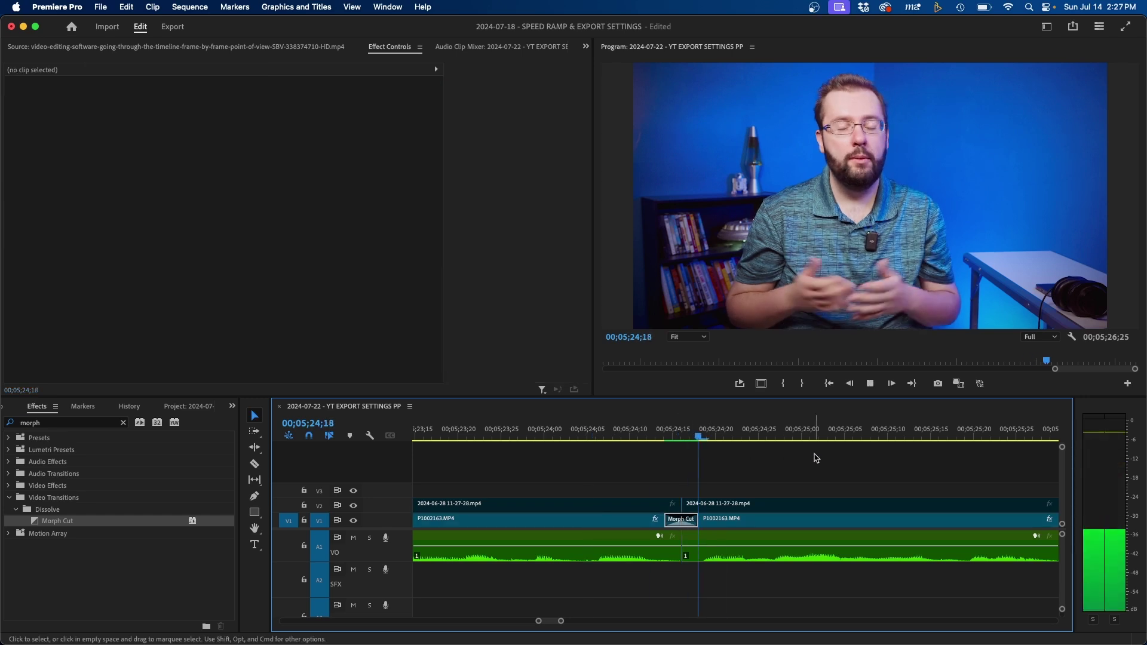
key("space")
mouse_move(716, 435)
left_mouse_down()
mouse_move(671, 438)
mouse_move(703, 437)
left_mouse_up()
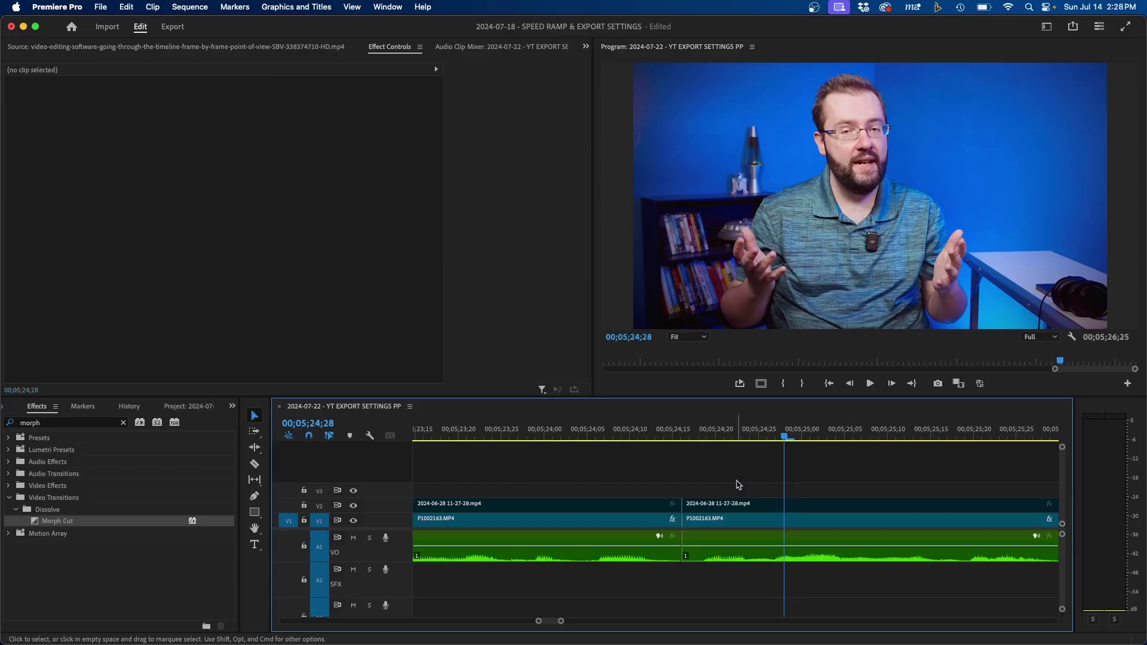
left_click(645, 437)
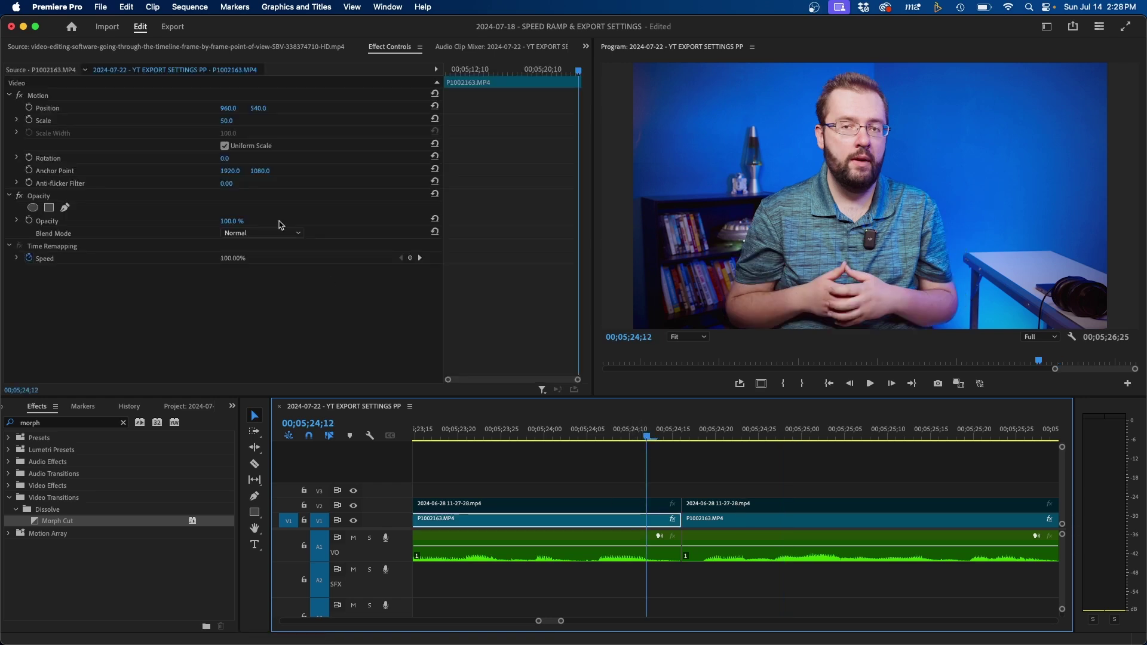
left_click(228, 120)
left_click(299, 125)
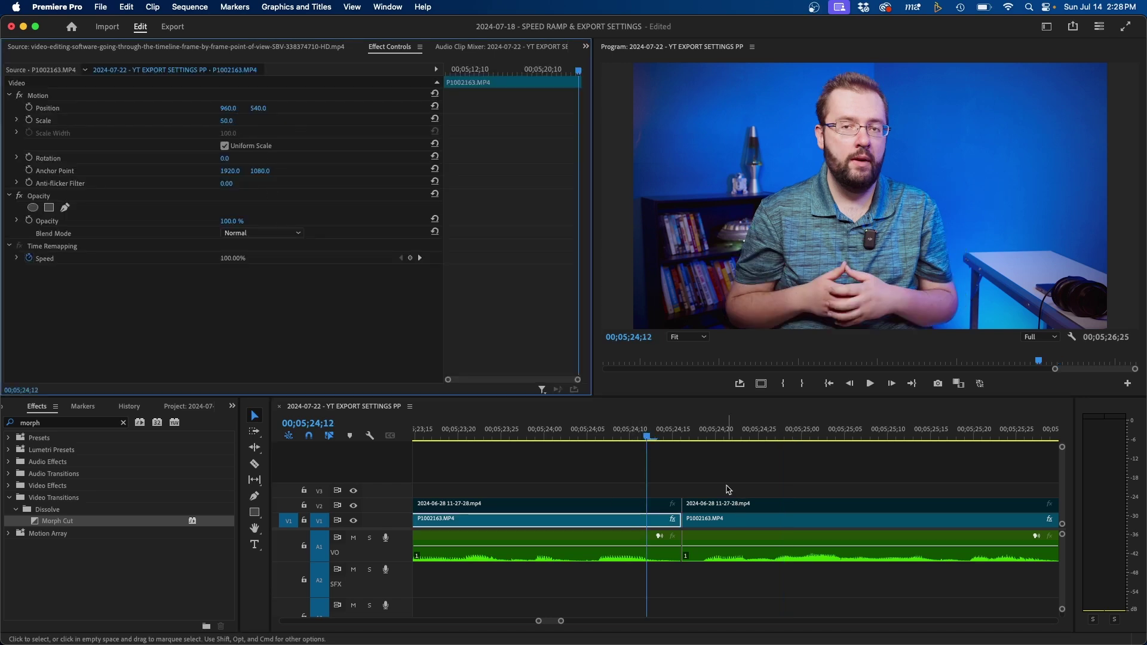
Punch in on the P1002163.MP4 clip after the cut with Scale 77 and Position 1109, 778
left_click(707, 433)
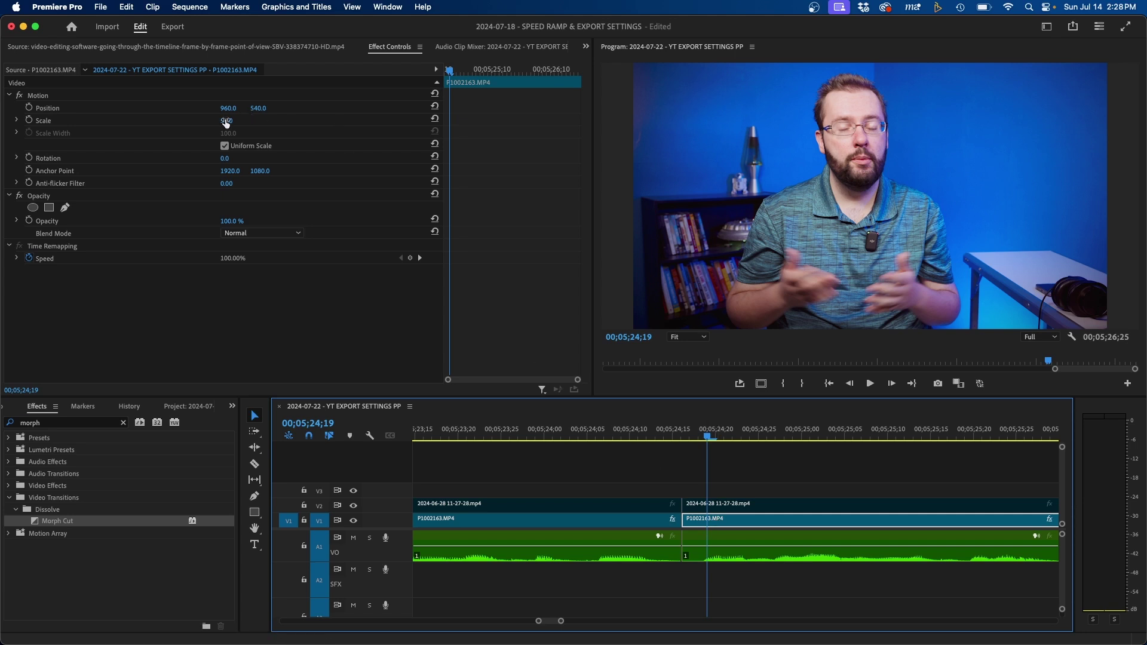
left_click(435, 119)
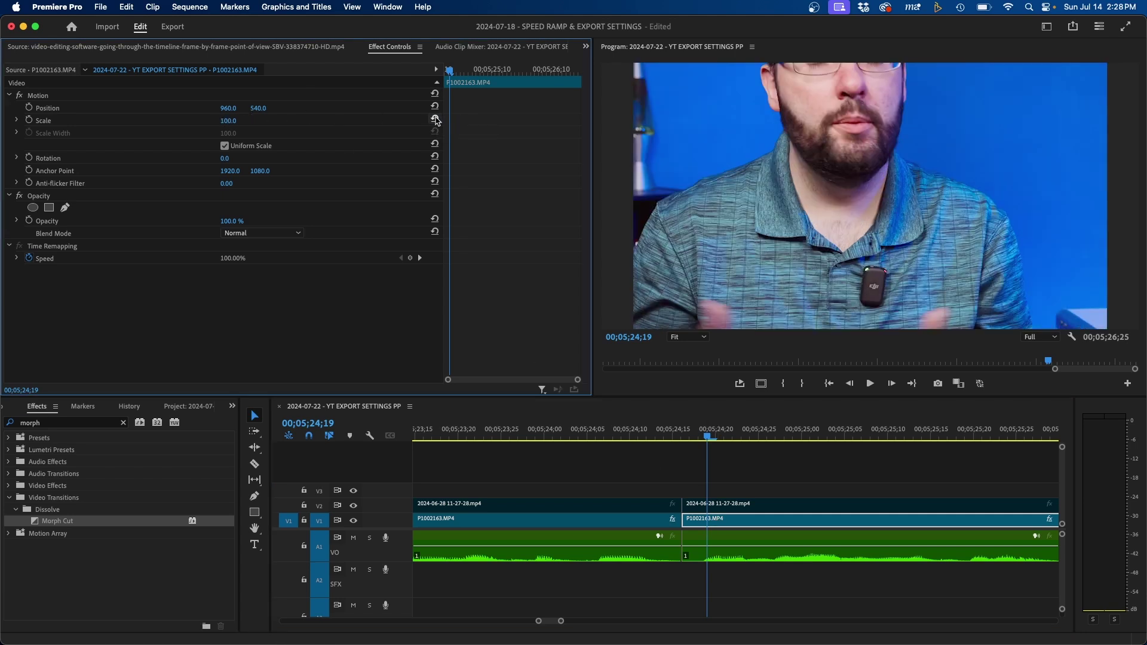
left_click_drag(259, 108, 235, 109)
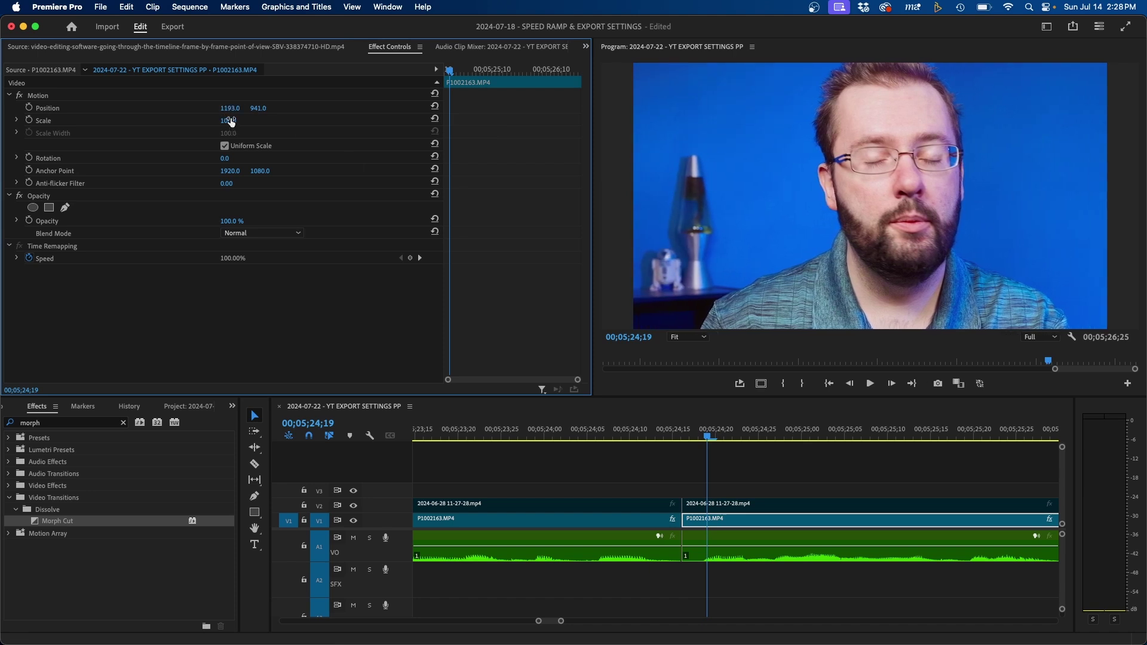
mouse_move(228, 120)
left_mouse_down()
mouse_move(264, 108)
mouse_move(224, 108)
left_mouse_up()
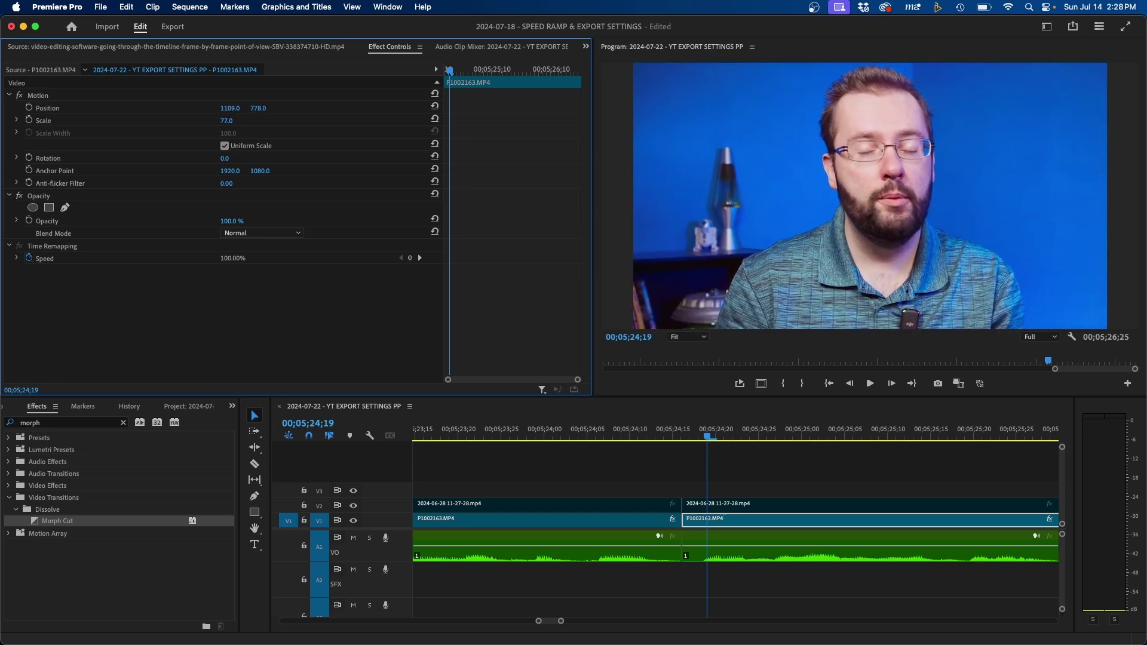
Play the sequence from 00;05;24;06 to review the punch-in across the cut
left_click(597, 429)
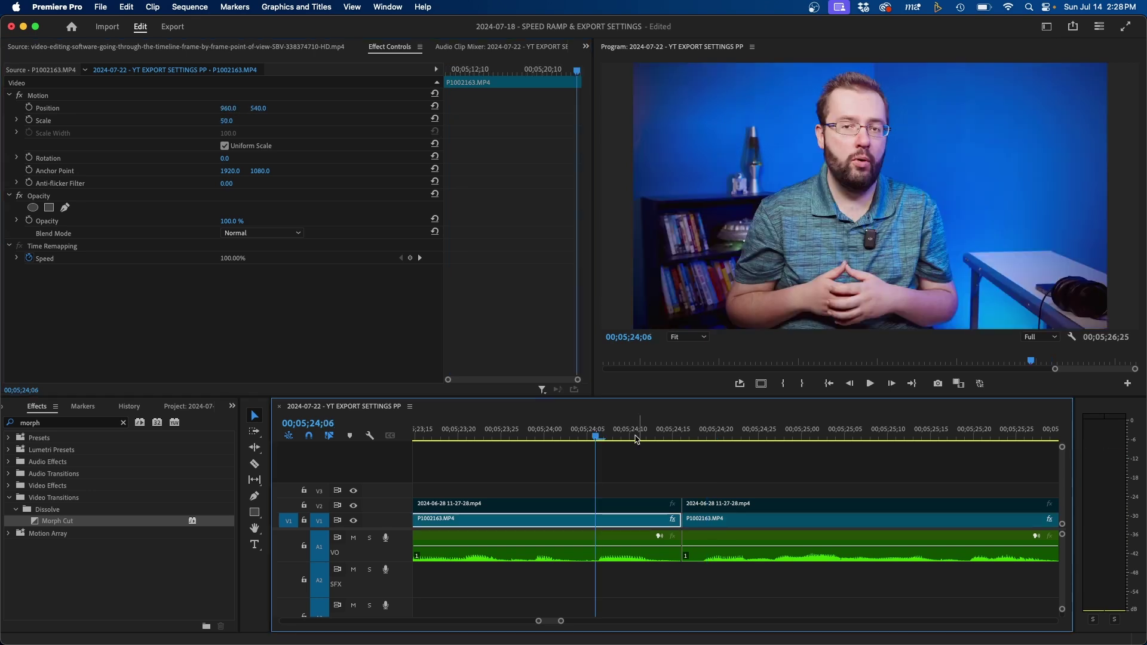
left_click(742, 465)
key("space")
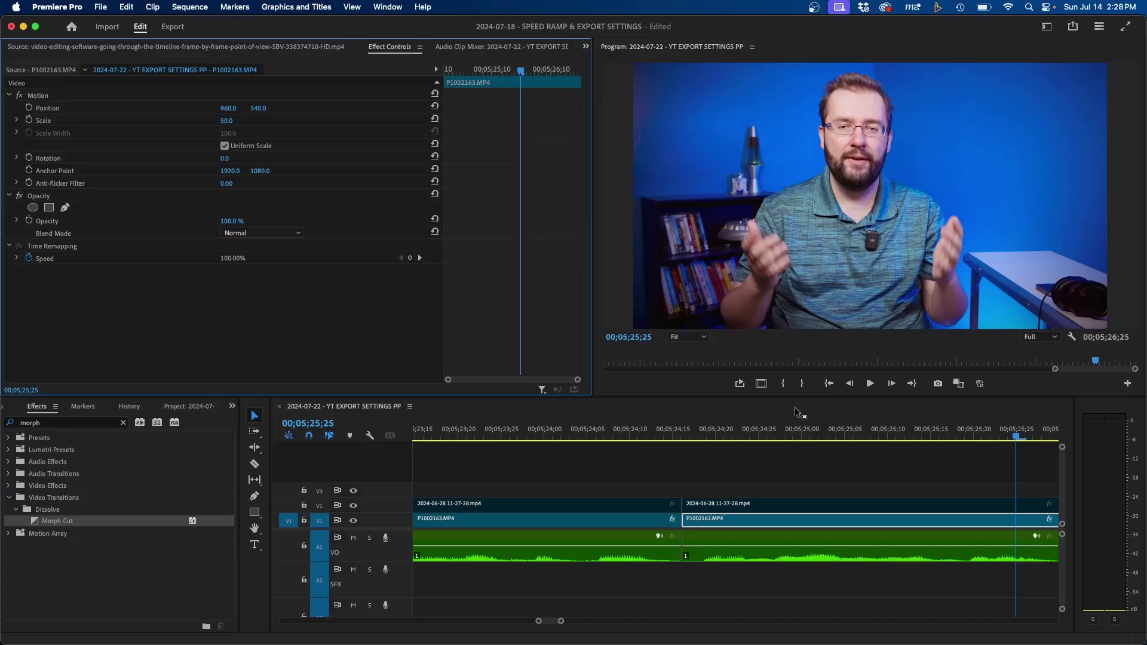
Shift the P1002163.MP4 clip after the cut horizontally to Position 678 to free one side of the frame
left_click(715, 520)
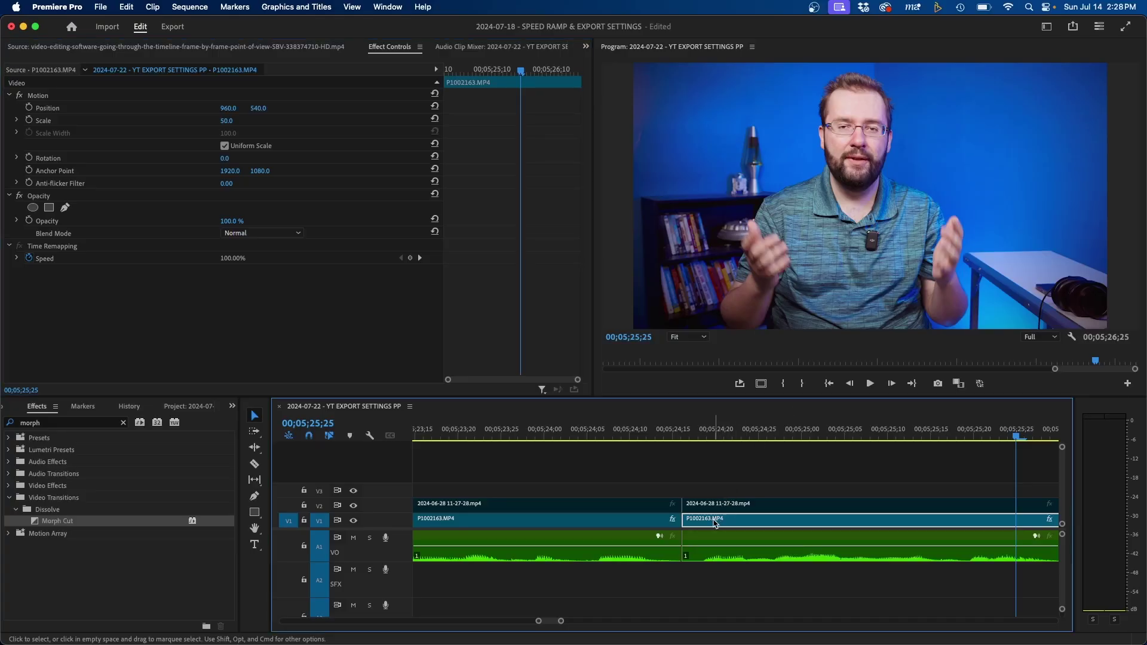
left_click_drag(229, 108, 61, 108)
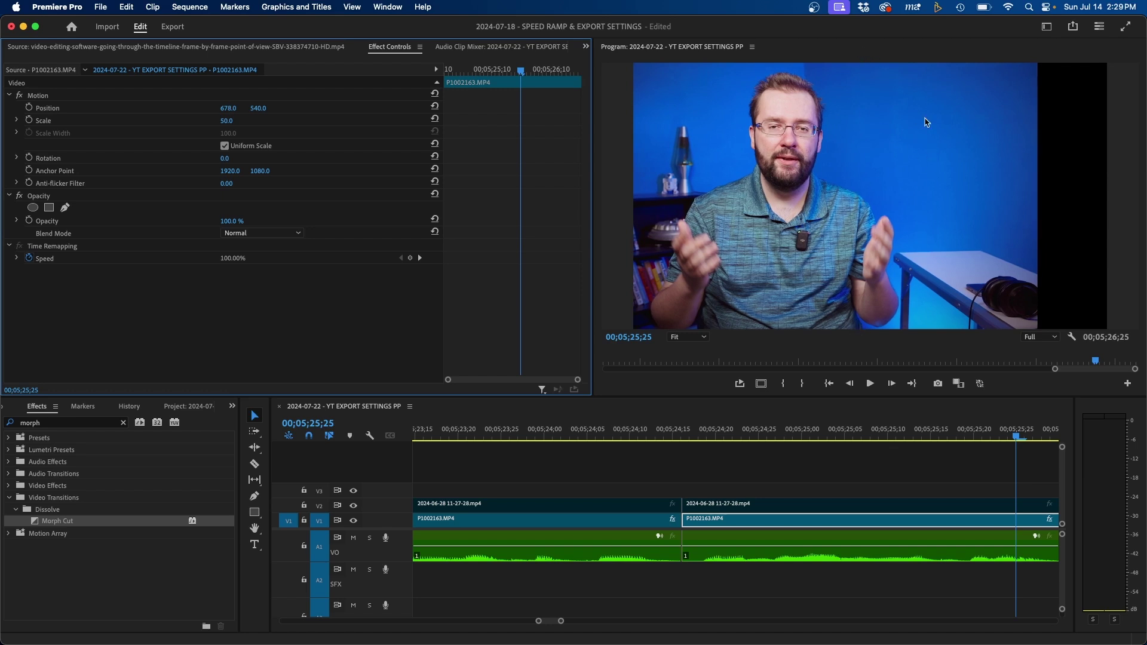
left_click(866, 178)
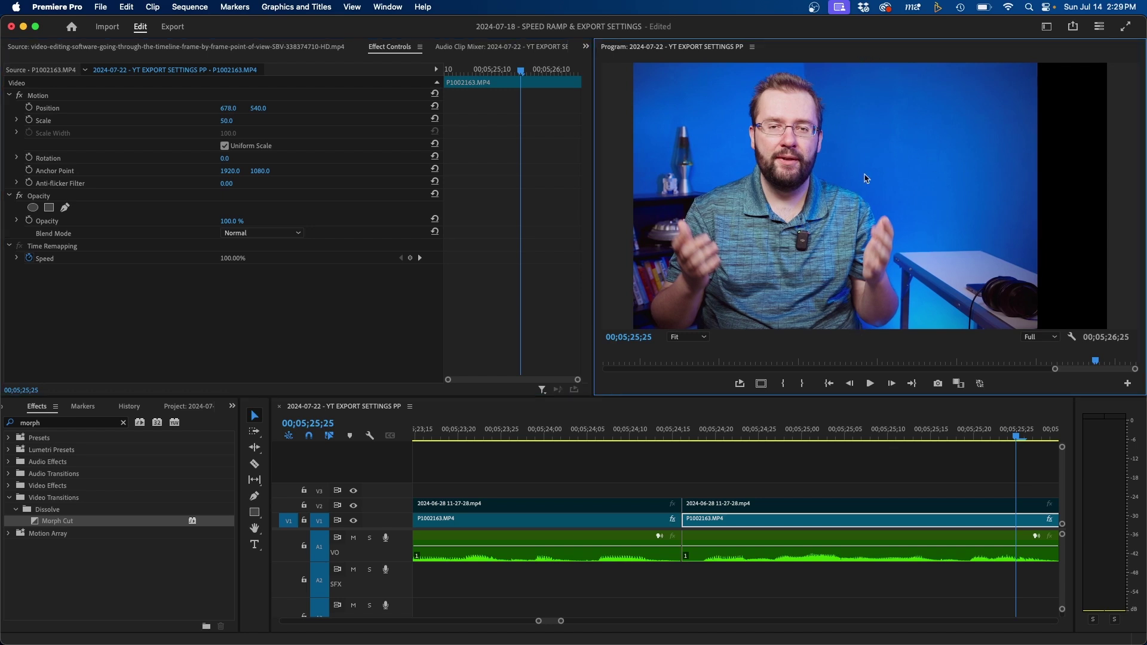
Apply the Crop effect to the P1002163.MP4 clip after the cut and crop its right side by 30%
left_click(123, 422)
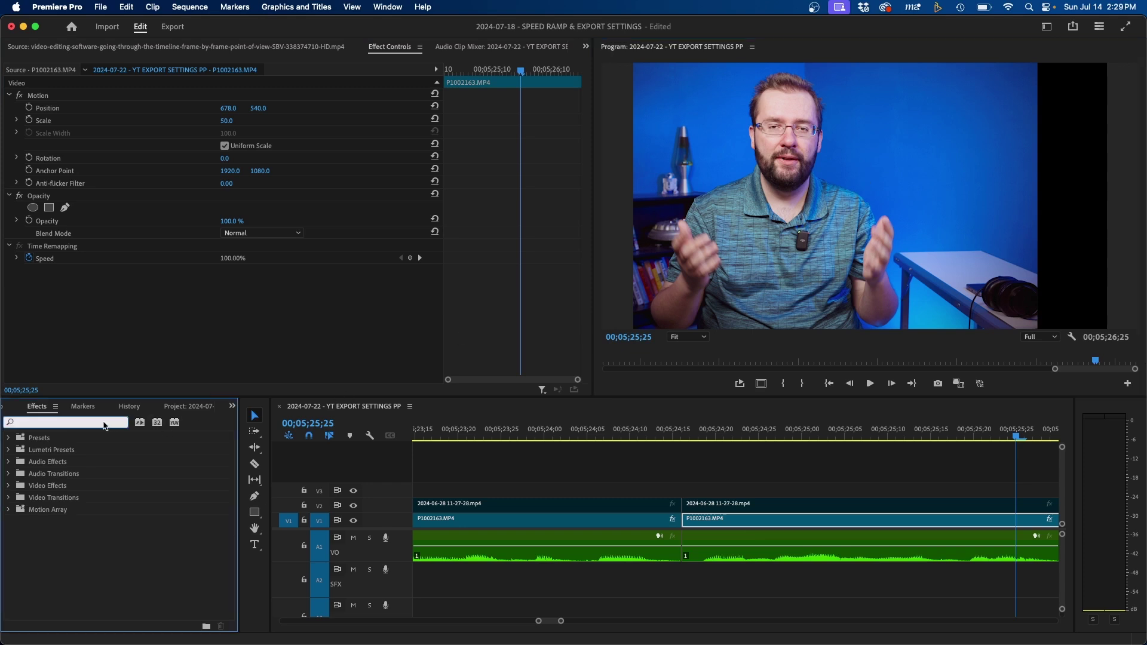
type("crop")
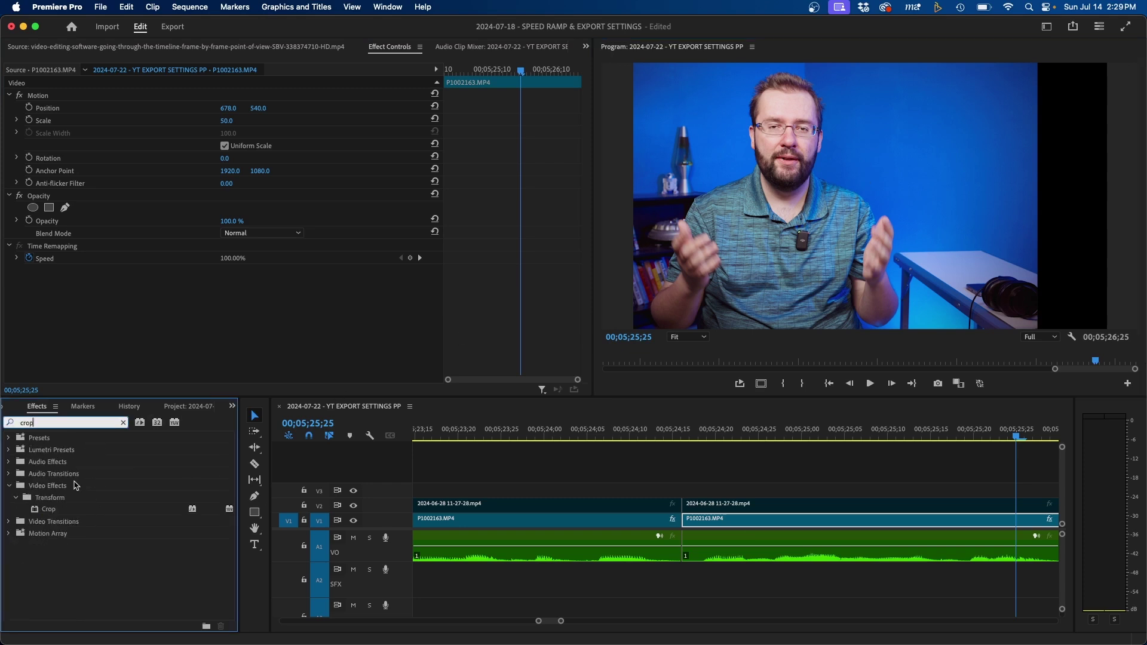
left_click_drag(46, 509, 745, 520)
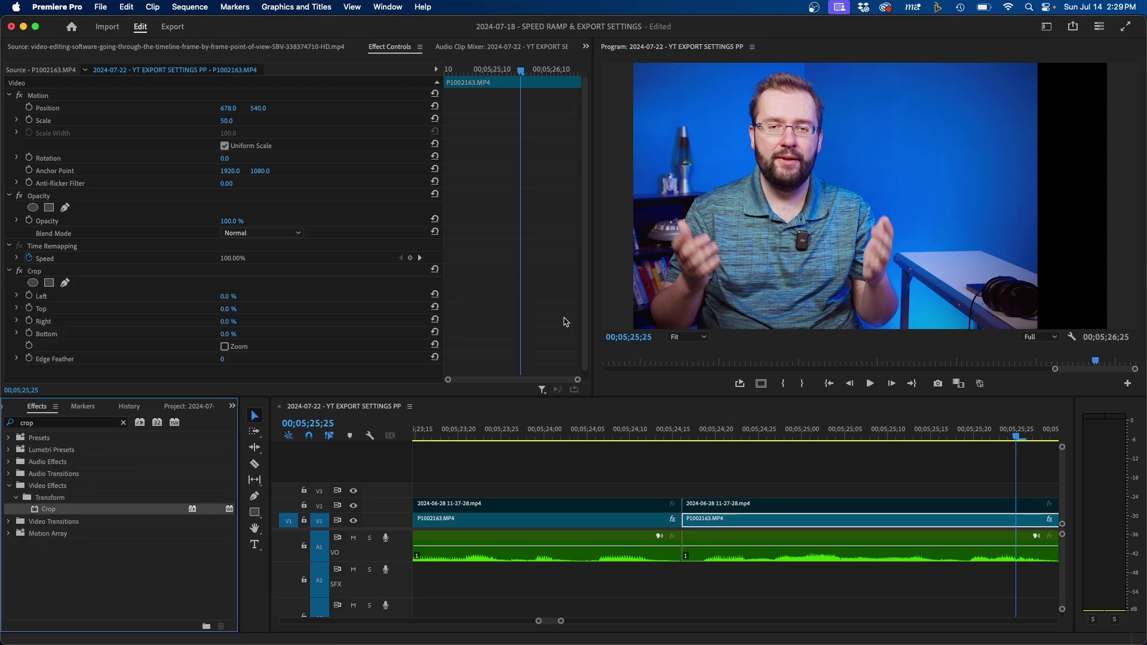
left_click(34, 273)
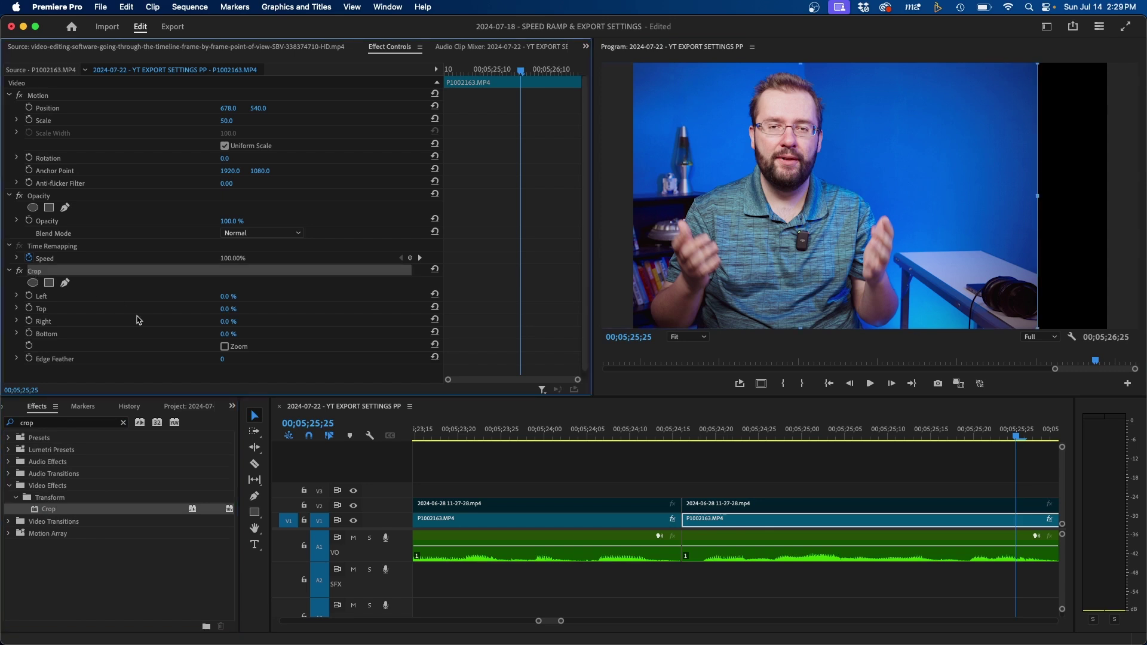
mouse_move(229, 321)
left_mouse_down()
mouse_move(257, 321)
mouse_move(246, 321)
left_mouse_up()
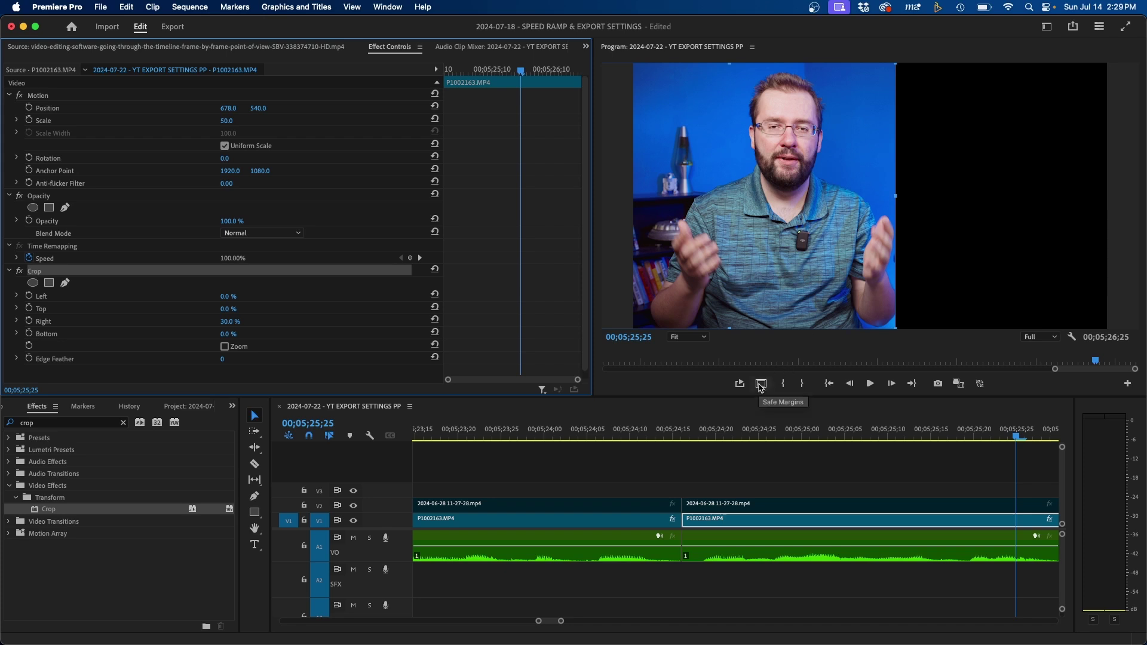
Show the safe margins and shift the cropped P1002163.MP4 clip until its right edge meets the frame's centre marks
left_click(760, 385)
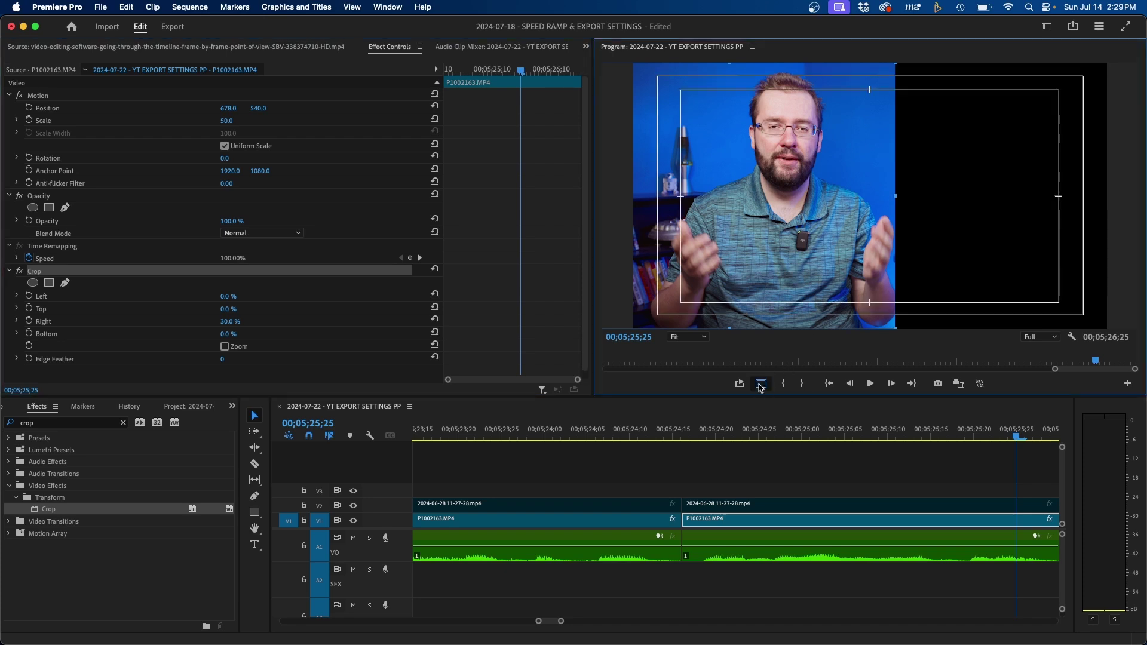
left_click(1129, 384)
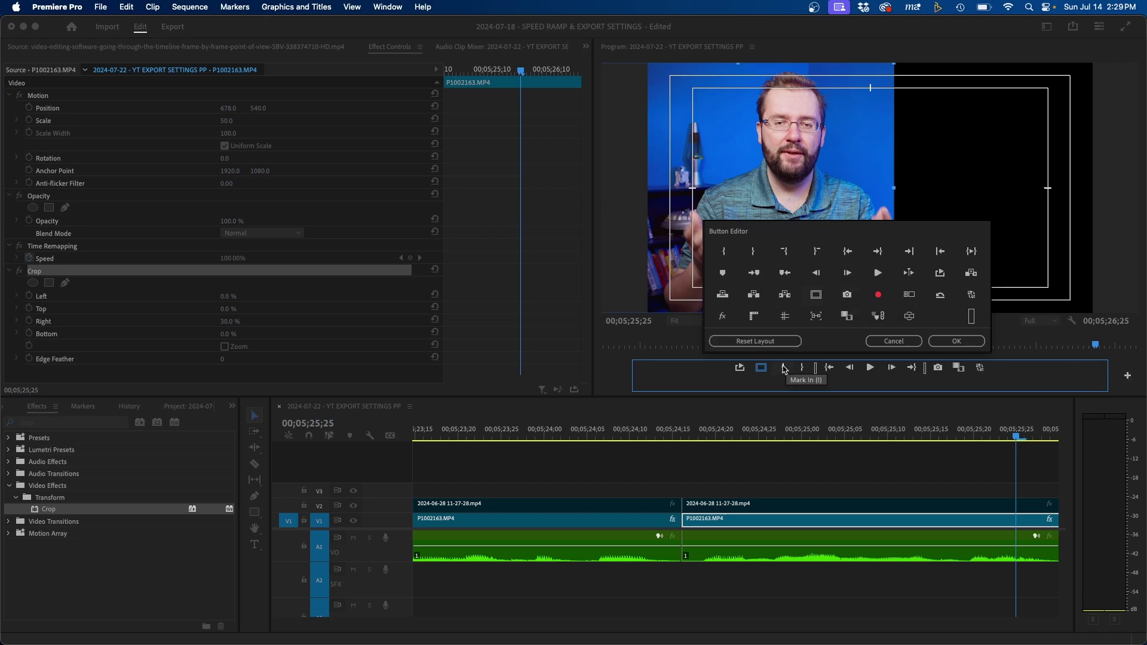
left_click(893, 341)
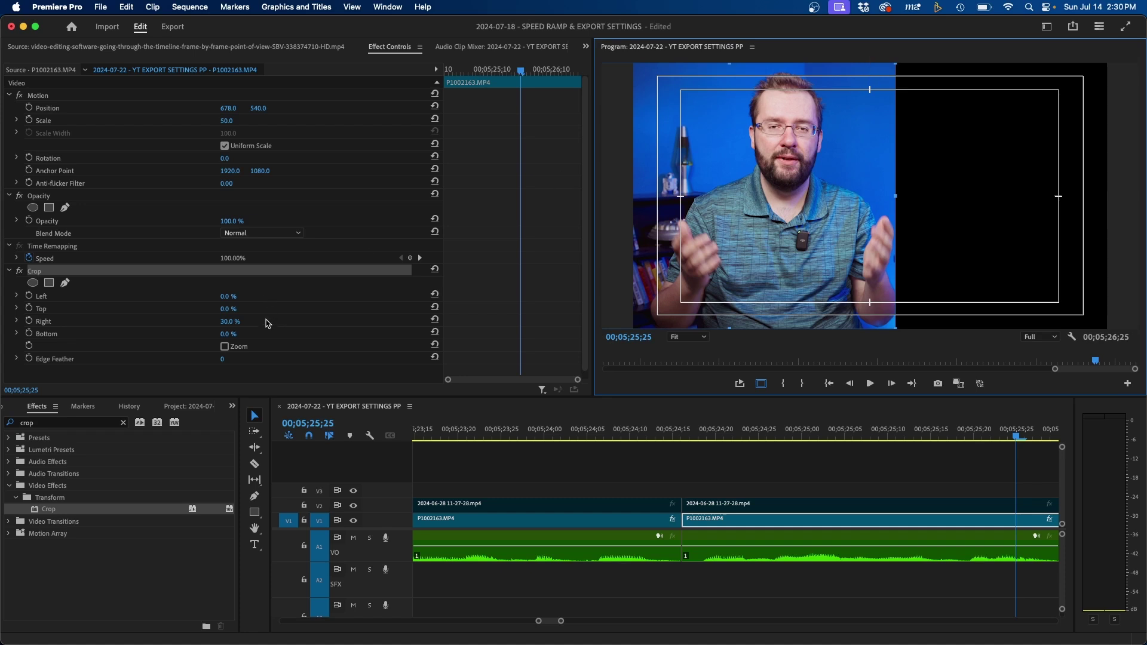
left_click_drag(228, 108, 167, 108)
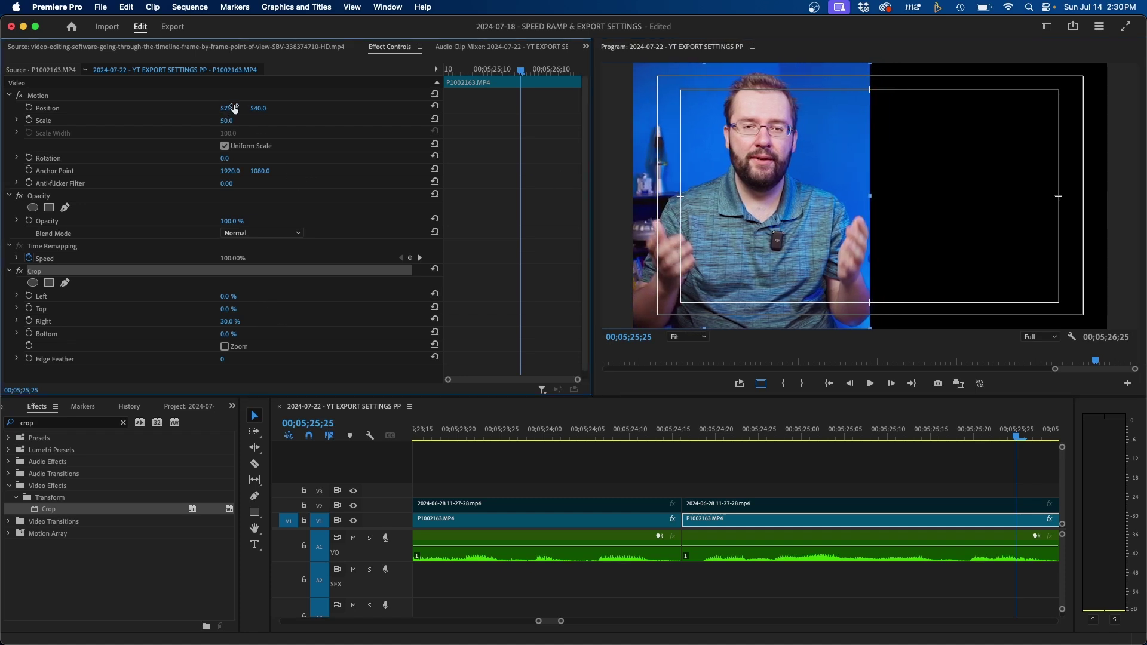
left_click(924, 474)
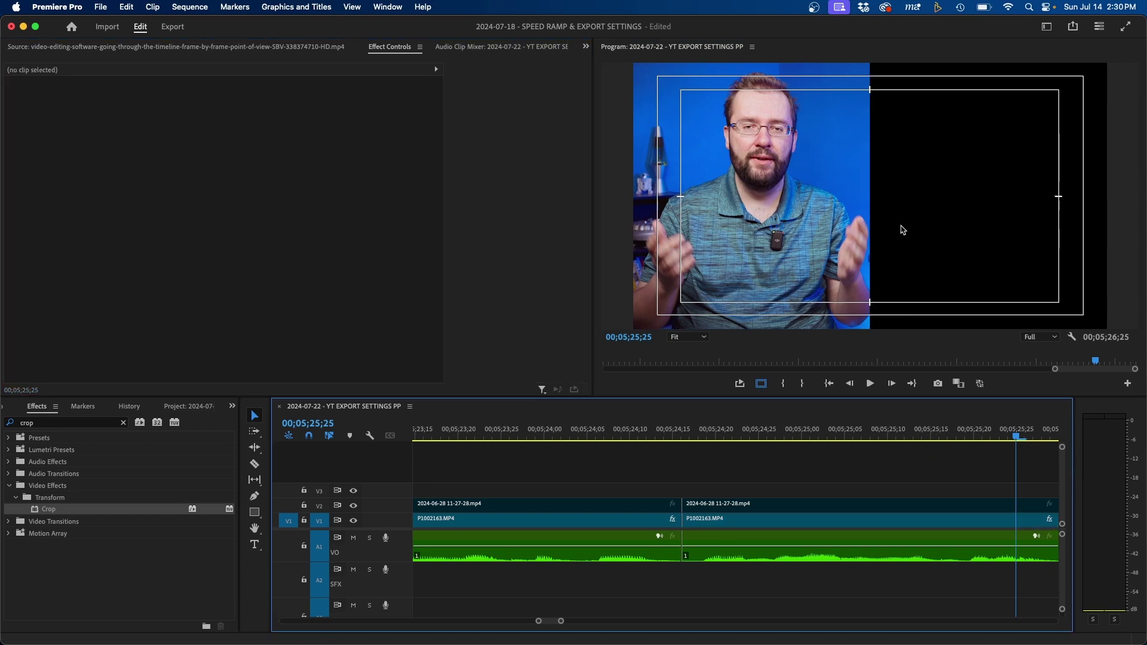
Place the video-editing-software stock clip on V3 starting at the cut, with Scale 111.4 and horizontal Position 1219
left_click(174, 407)
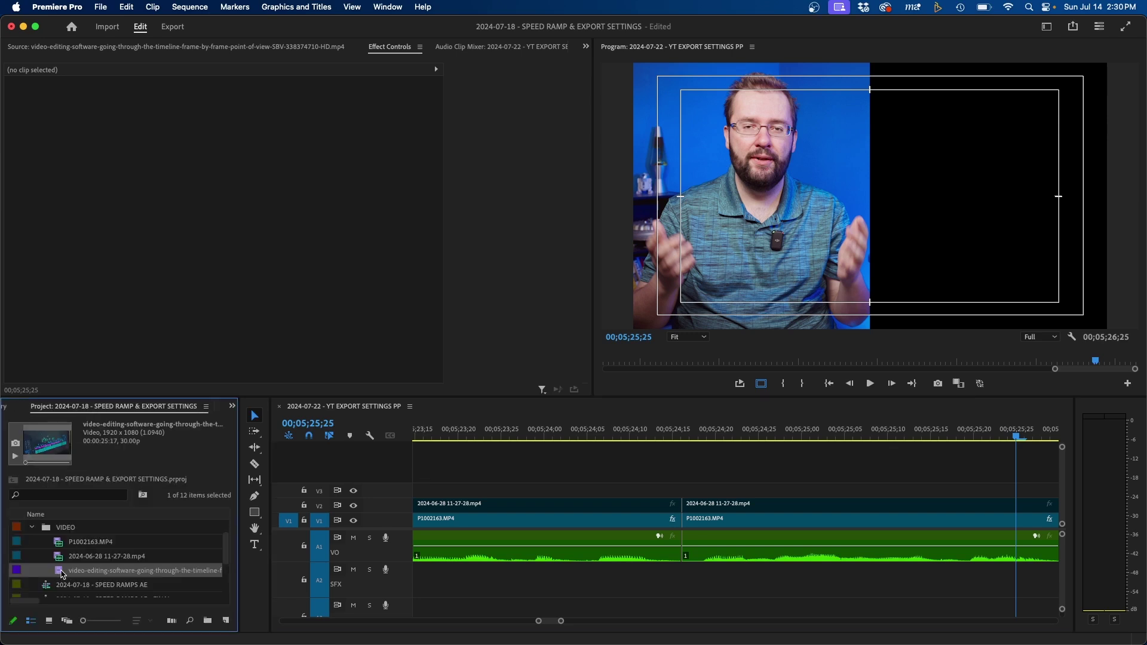
left_click_drag(62, 574, 689, 497)
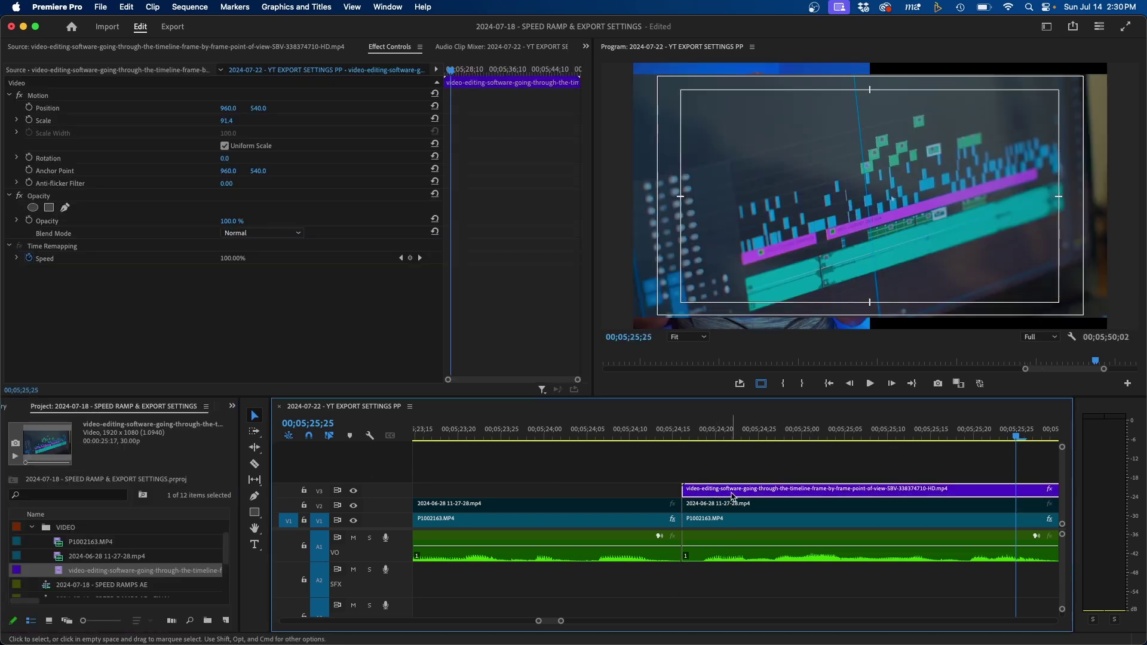
left_click_drag(227, 121, 387, 109)
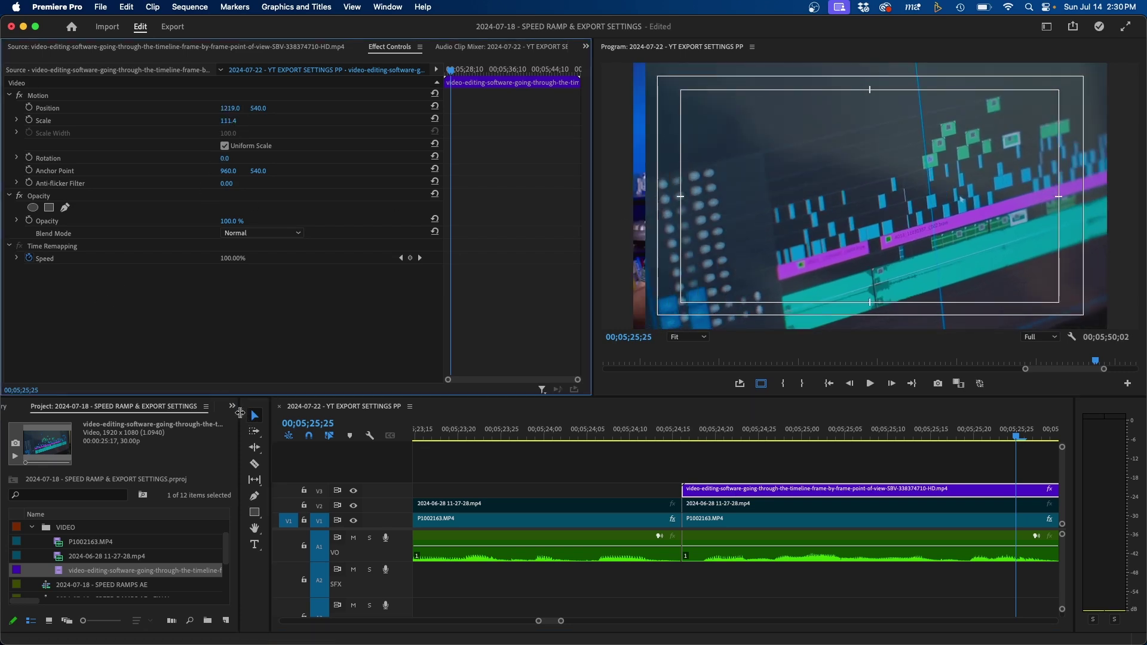
Apply the Crop effect to the V3 stock clip and crop its left side by 40%
left_click(232, 406)
left_click(254, 456)
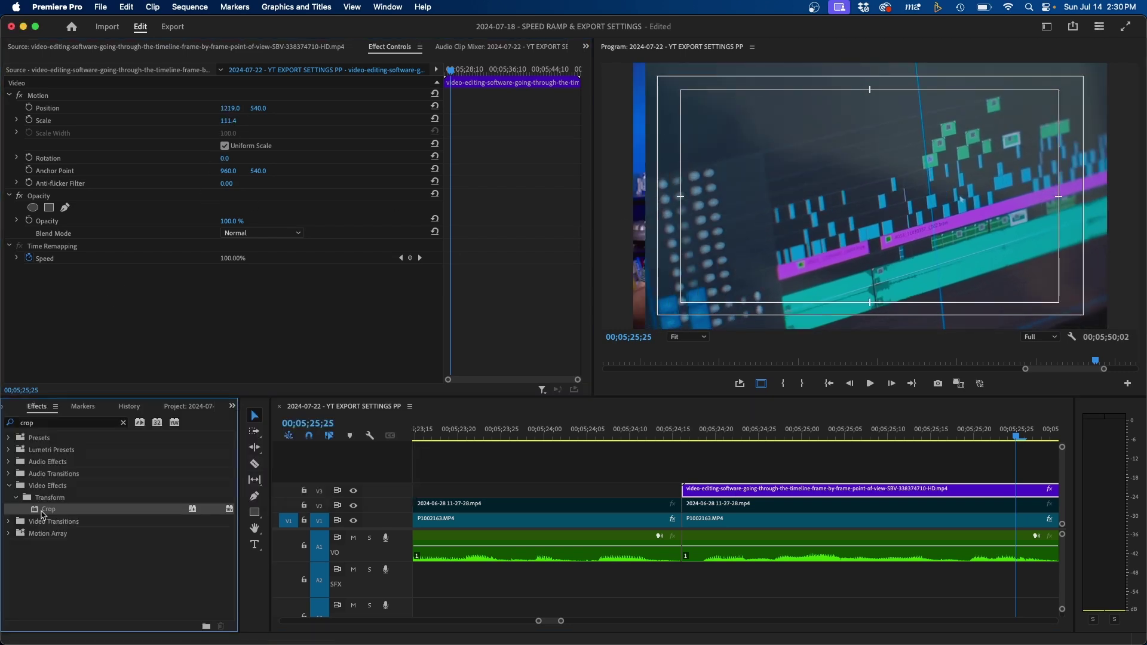
left_click_drag(42, 515, 776, 489)
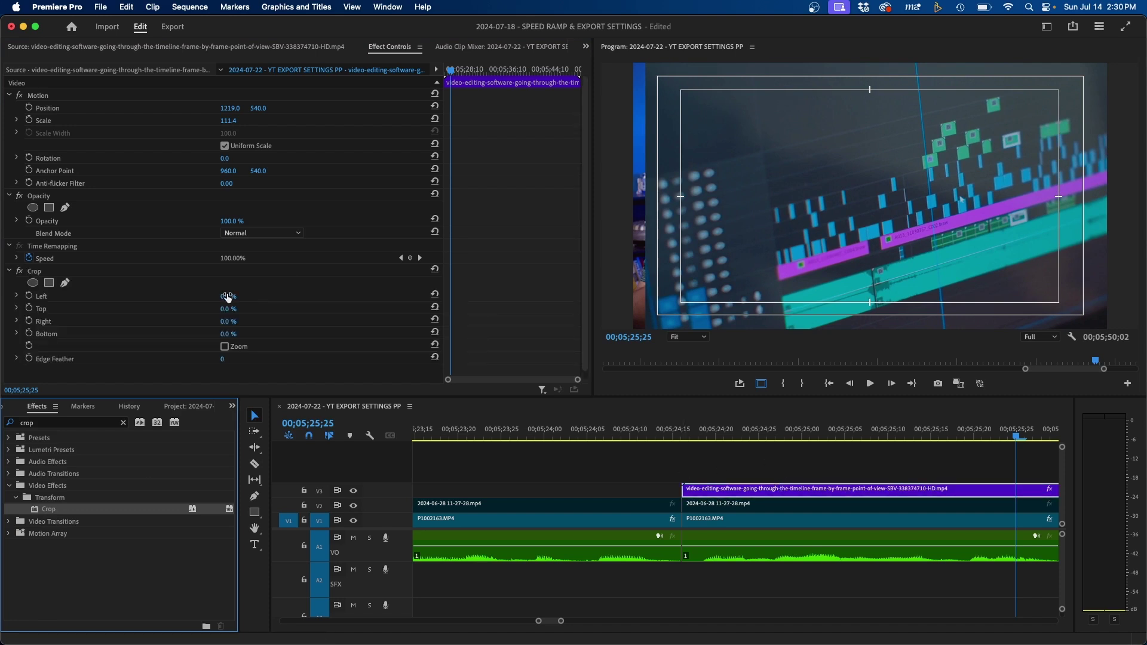
left_click_drag(226, 296, 331, 290)
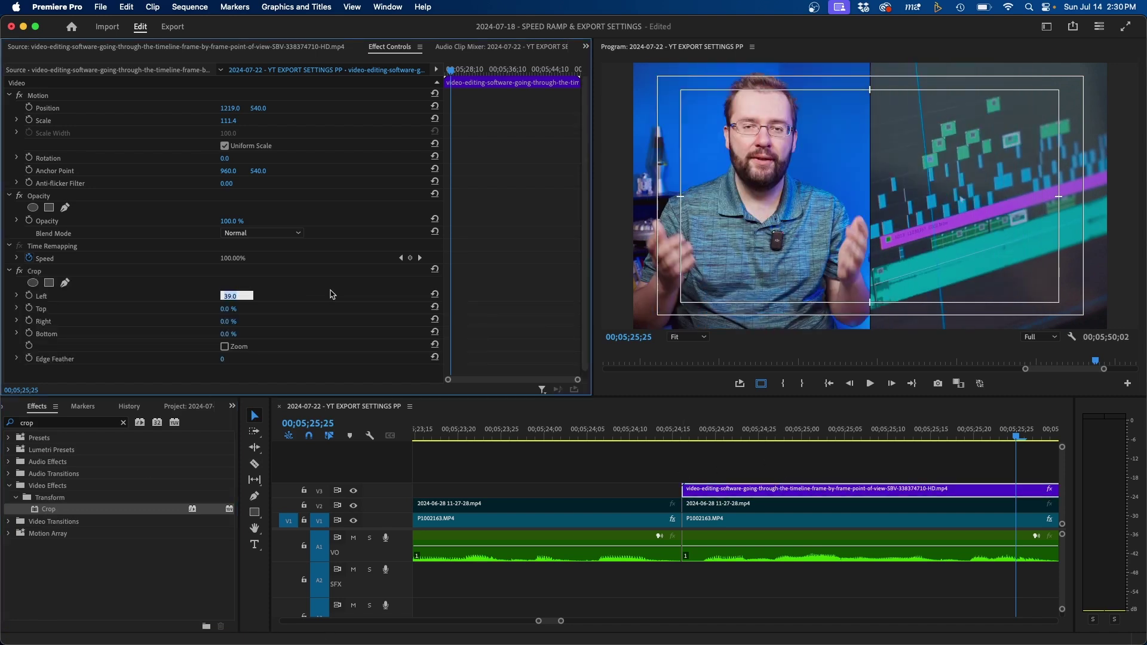
key("Return")
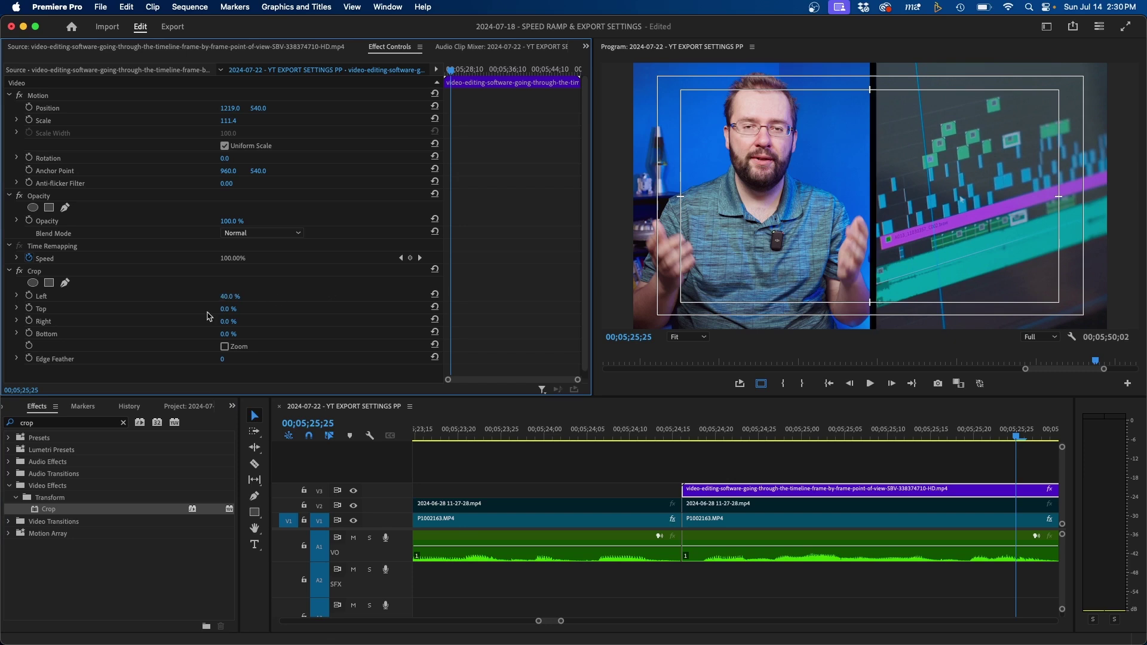
Set the stock clip's left crop to 38% and its horizontal Position to 1237 so its edge meets the frame's centre
left_click(230, 297)
type("38")
key("Return")
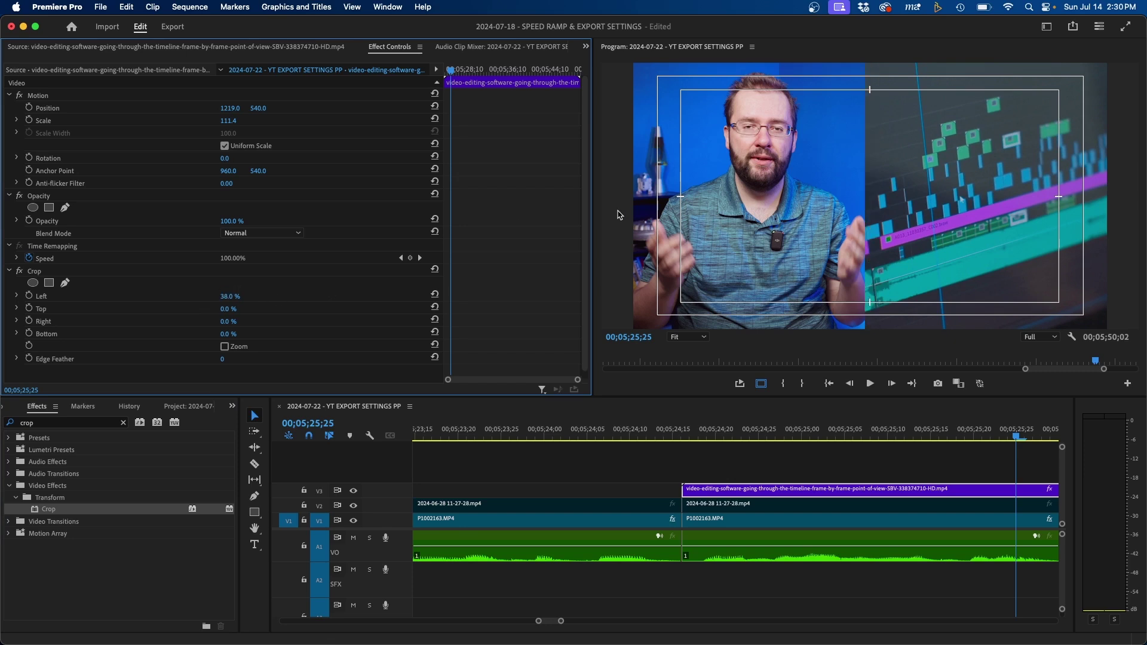
left_click_drag(230, 108, 241, 108)
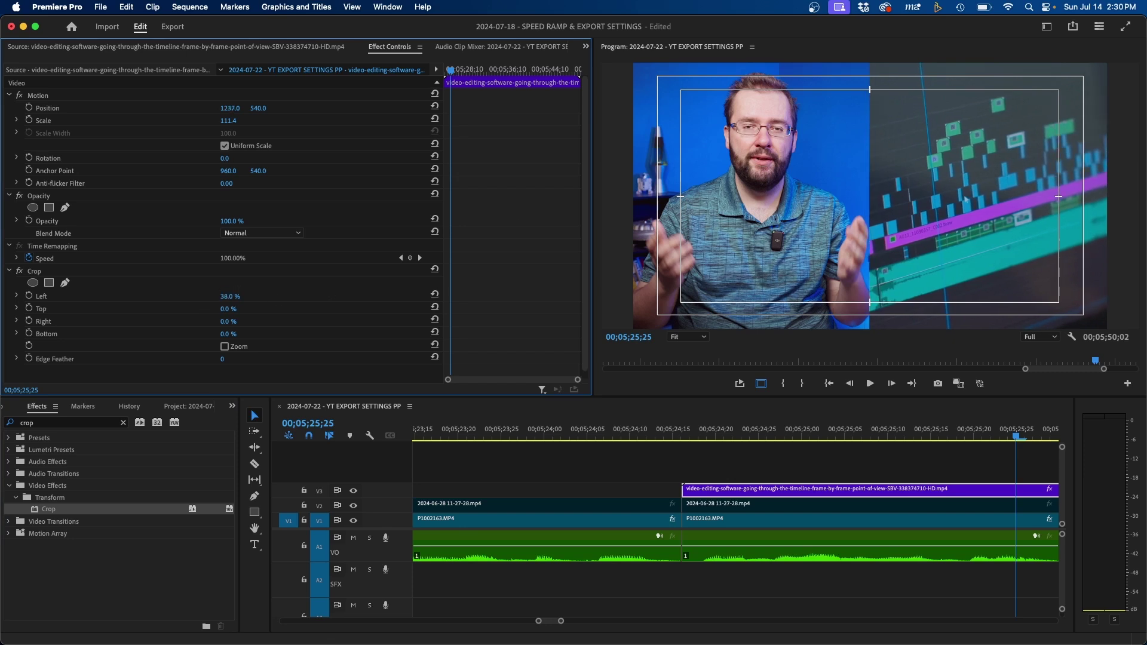
left_click(956, 457)
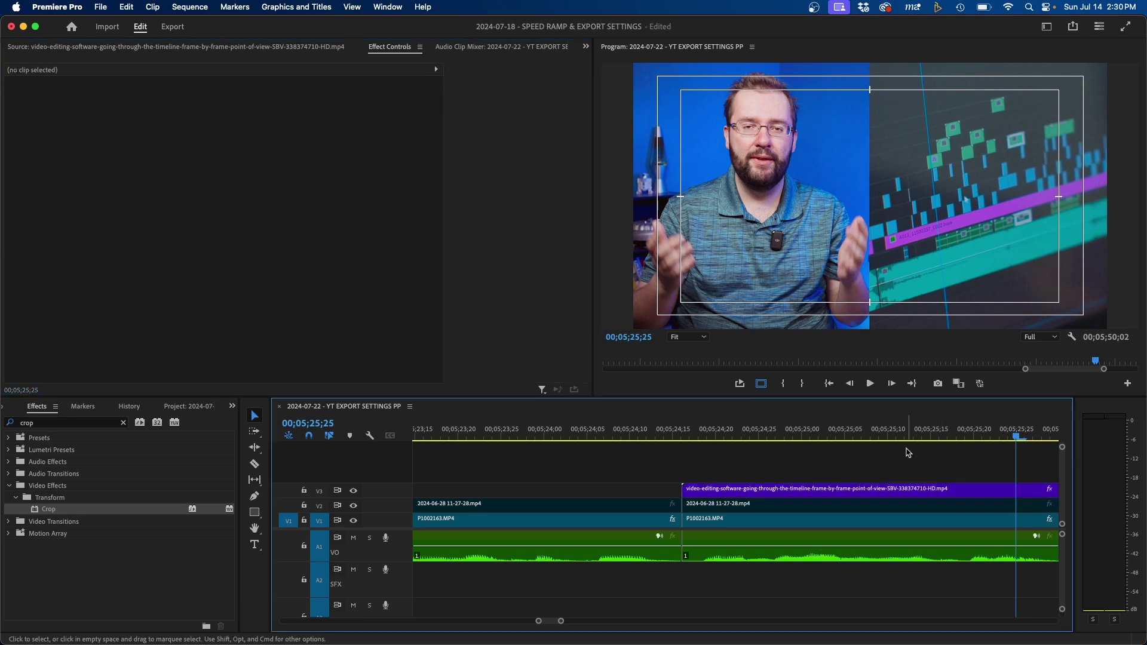
Hide the safe margins and play the sequence from before the cut to review the split screen
left_click(761, 383)
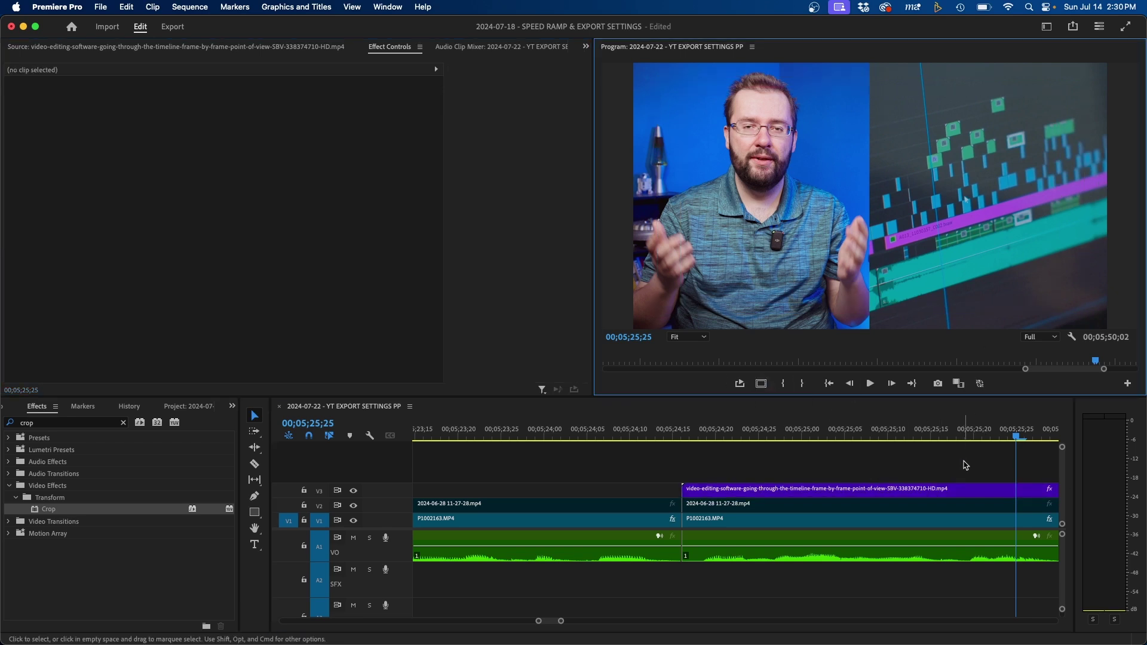
left_click(554, 436)
key("space")
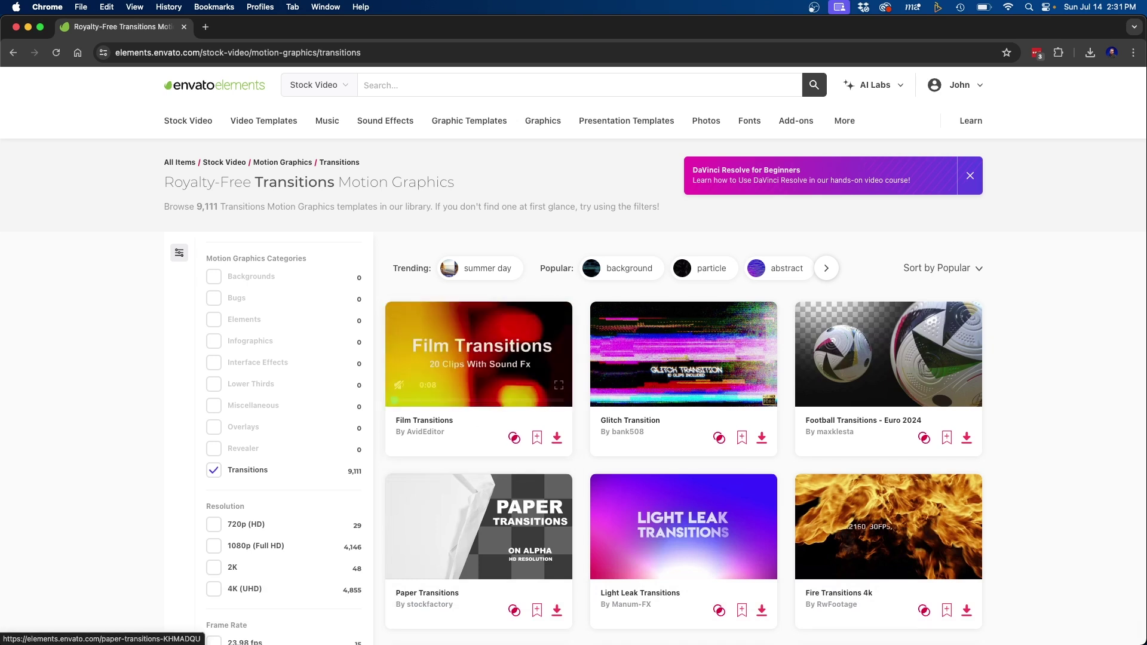
Switch to Premiere Pro, preview the source clip FILM TRANSITION 1.mp4 and add a marker at its fully white frame, 01:00:01:02
left_click(440, 621)
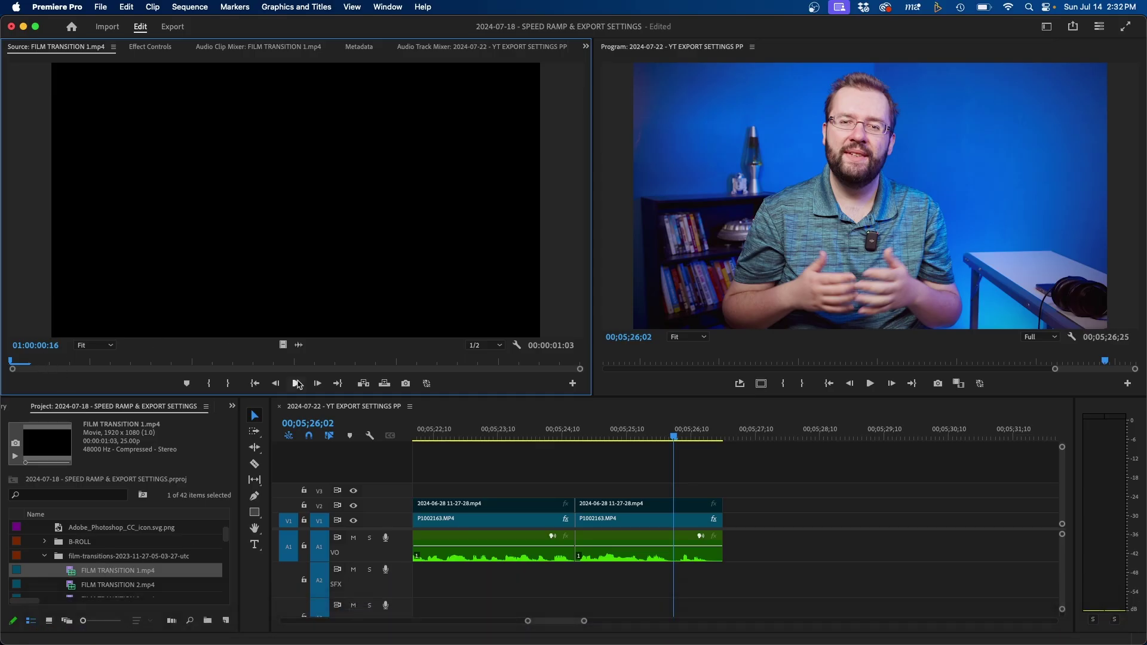
left_click(297, 383)
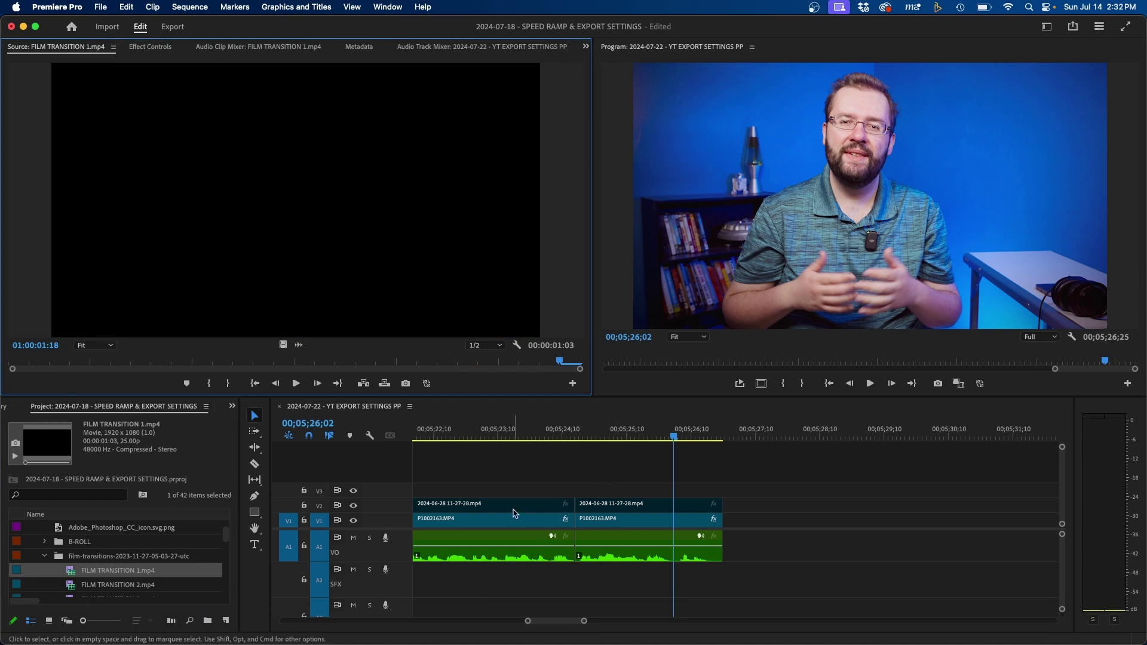
left_click(220, 364)
mouse_move(219, 365)
left_mouse_down()
mouse_move(60, 368)
mouse_move(229, 366)
left_mouse_up()
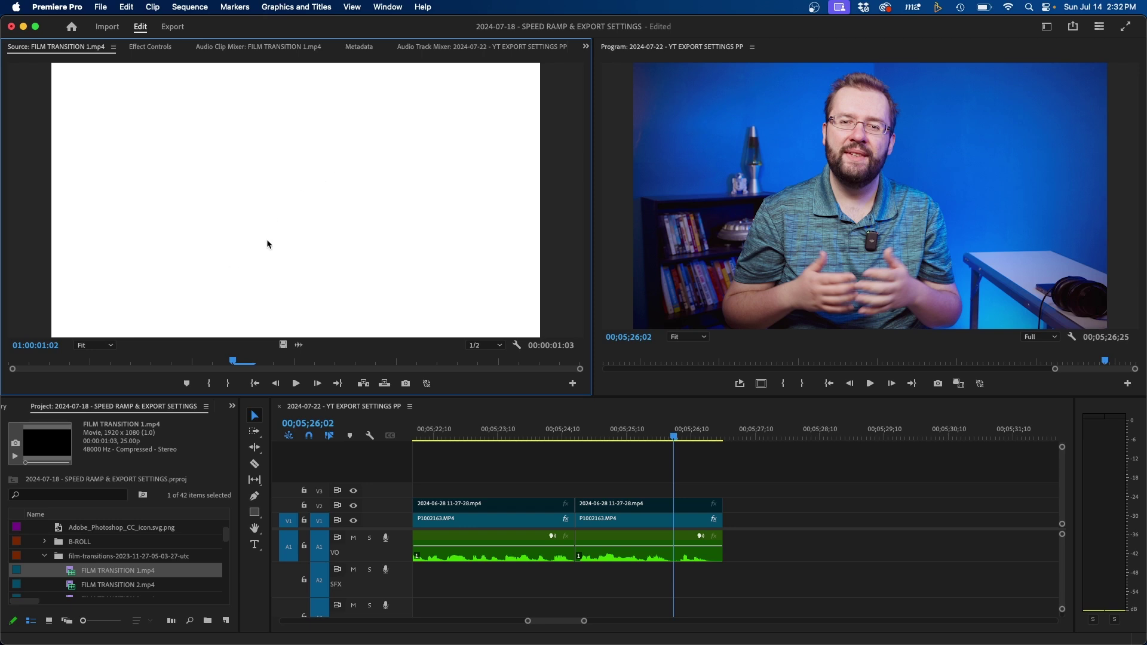
key("m")
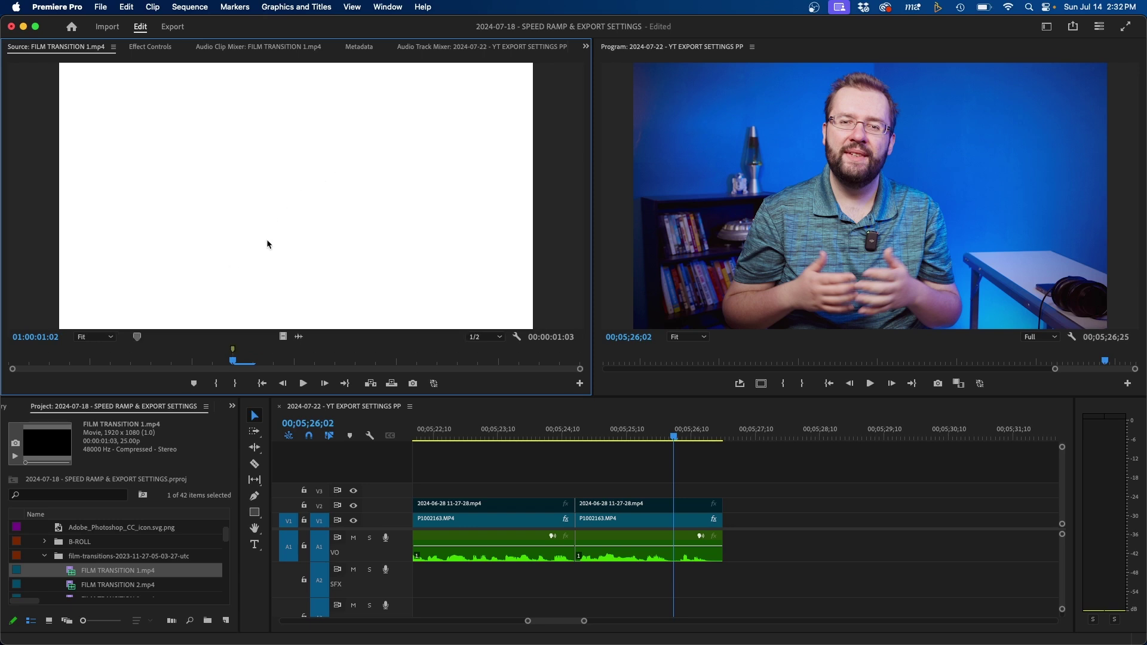
Place FILM TRANSITION 1.mp4 on V3 with its marker on the cut, and scrub across it to check the alignment
left_click_drag(382, 343, 553, 498)
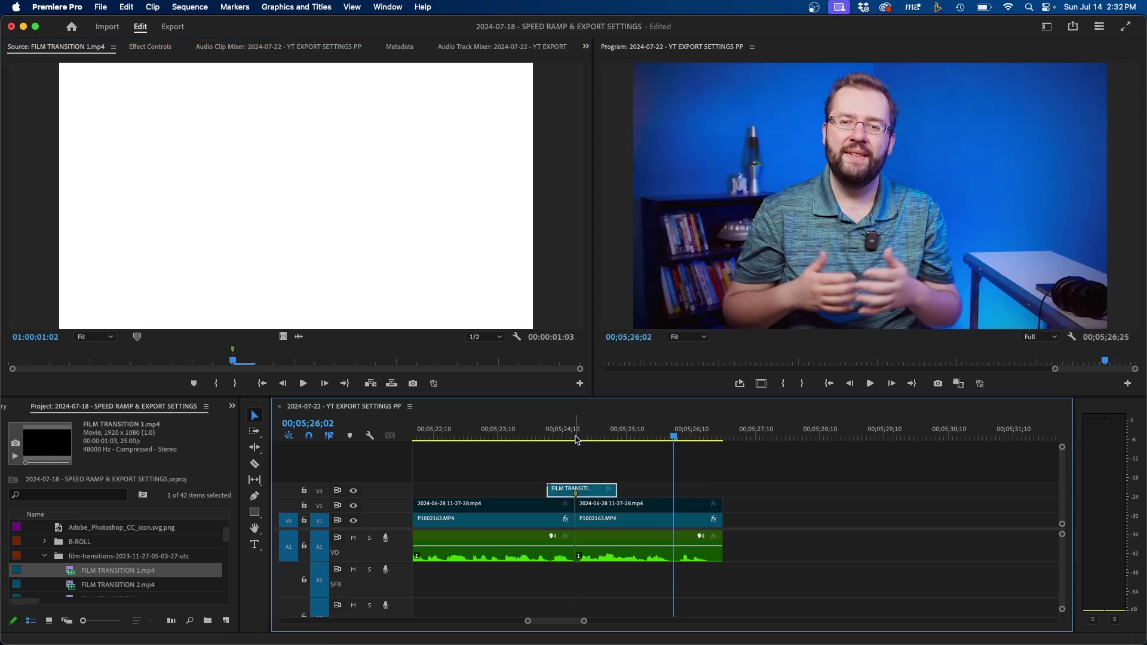
key("Up")
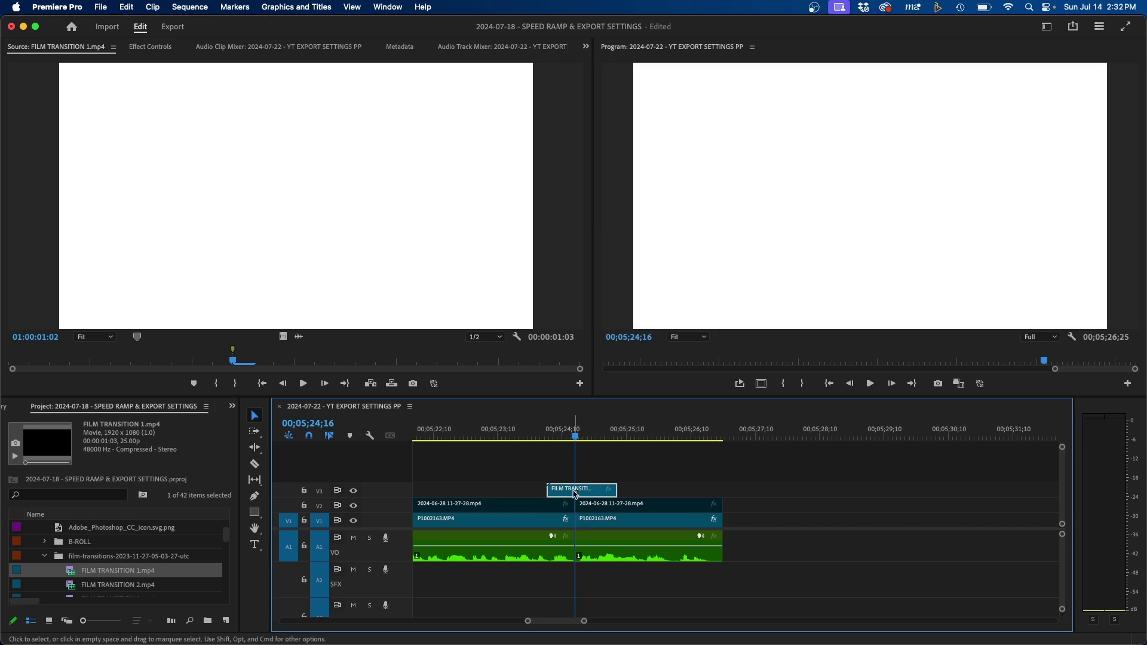
left_click_drag(590, 442, 562, 436)
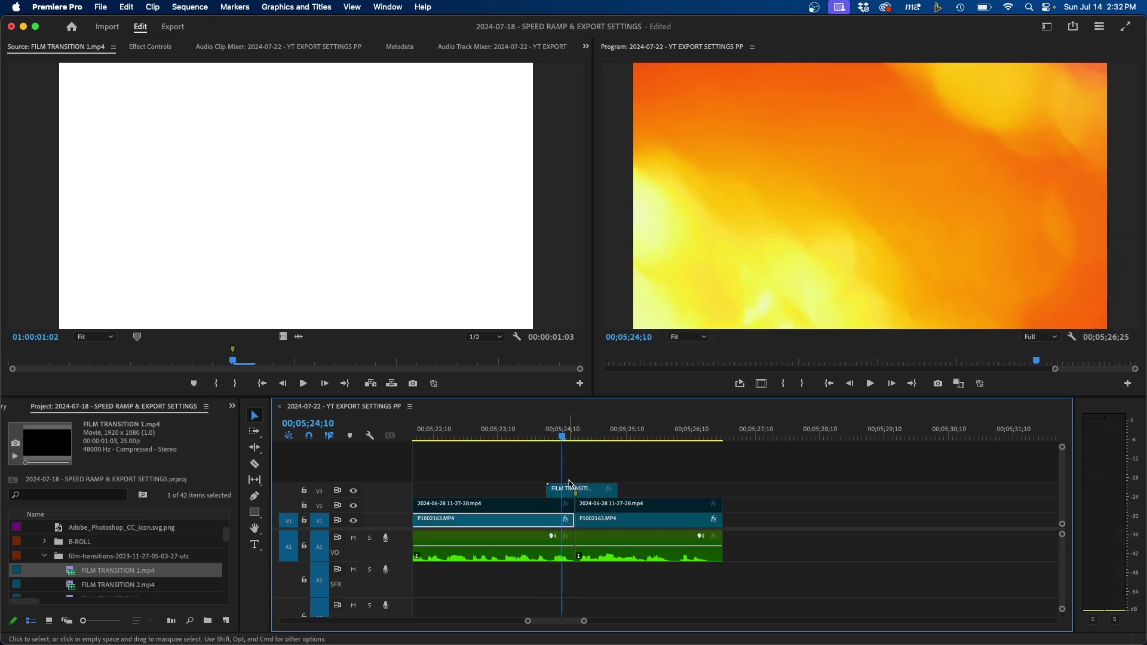
Set the blend mode of the FILM TRANSITION 1.mp4 clip on V3 to Linear Dodge (Add)
left_click(570, 486)
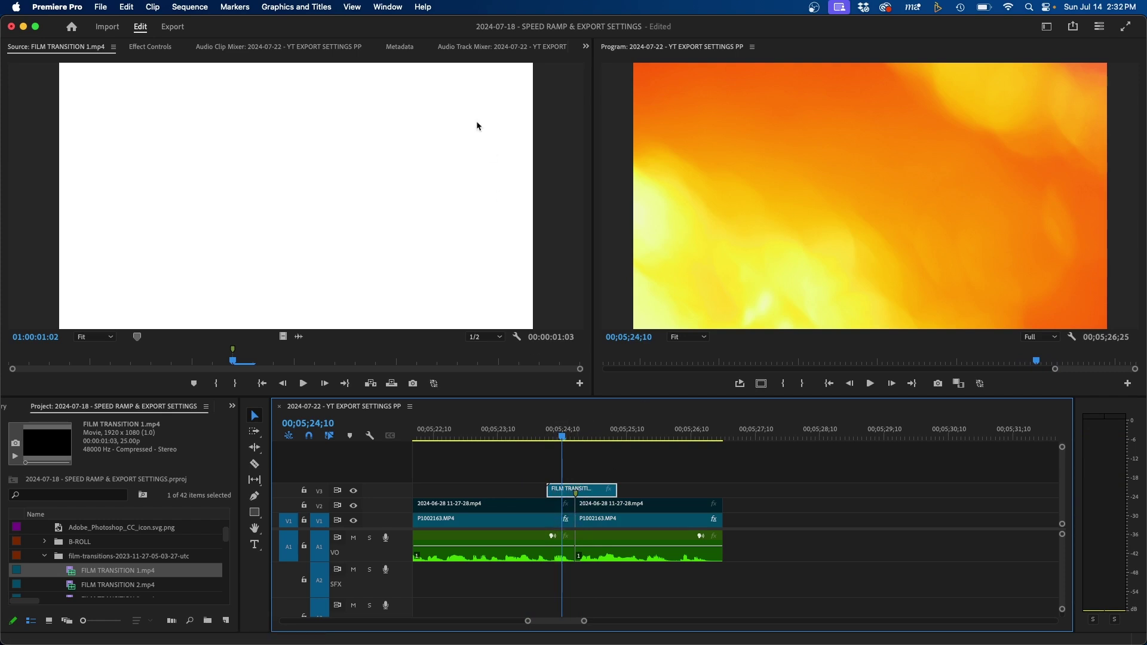
left_click(149, 46)
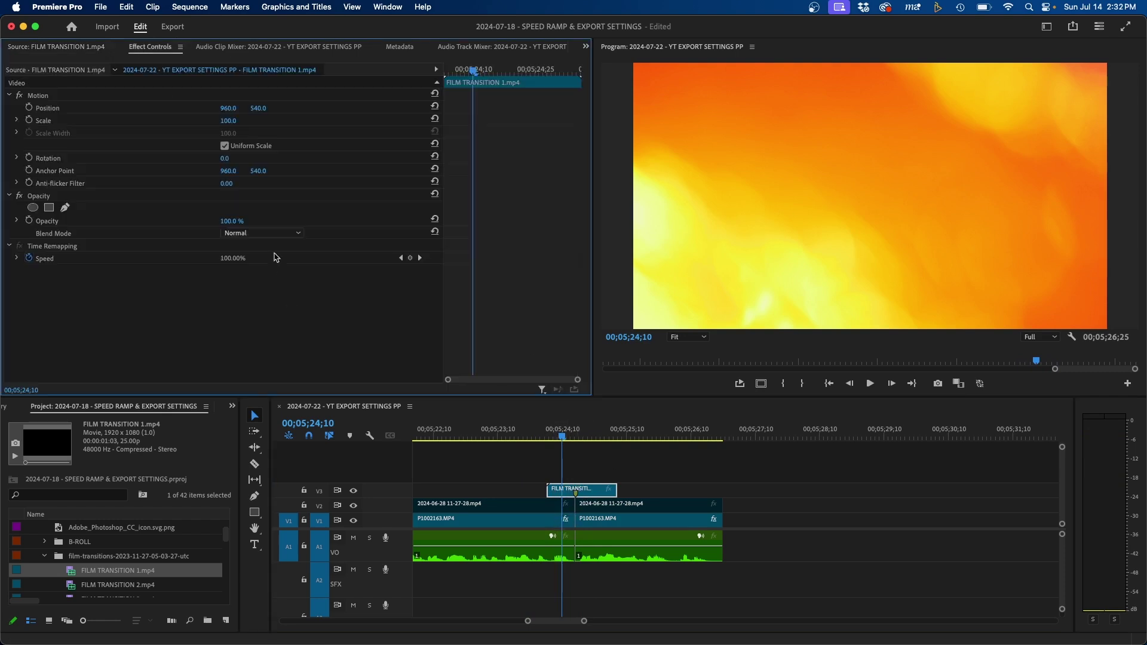
left_click(270, 234)
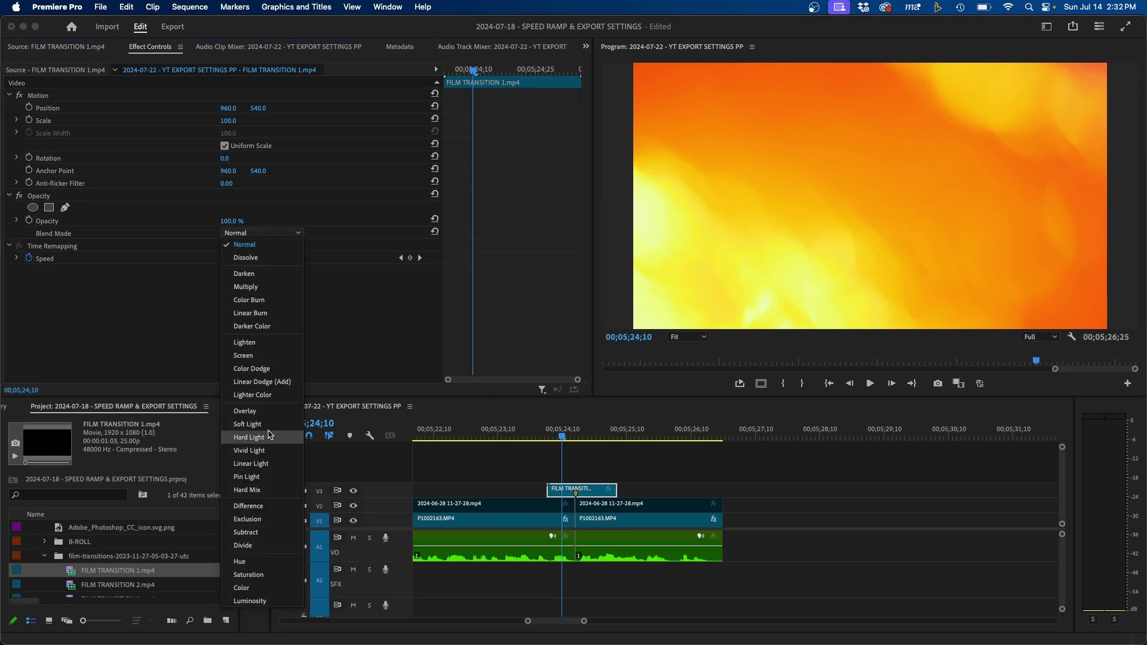
left_click(258, 382)
left_click(603, 460)
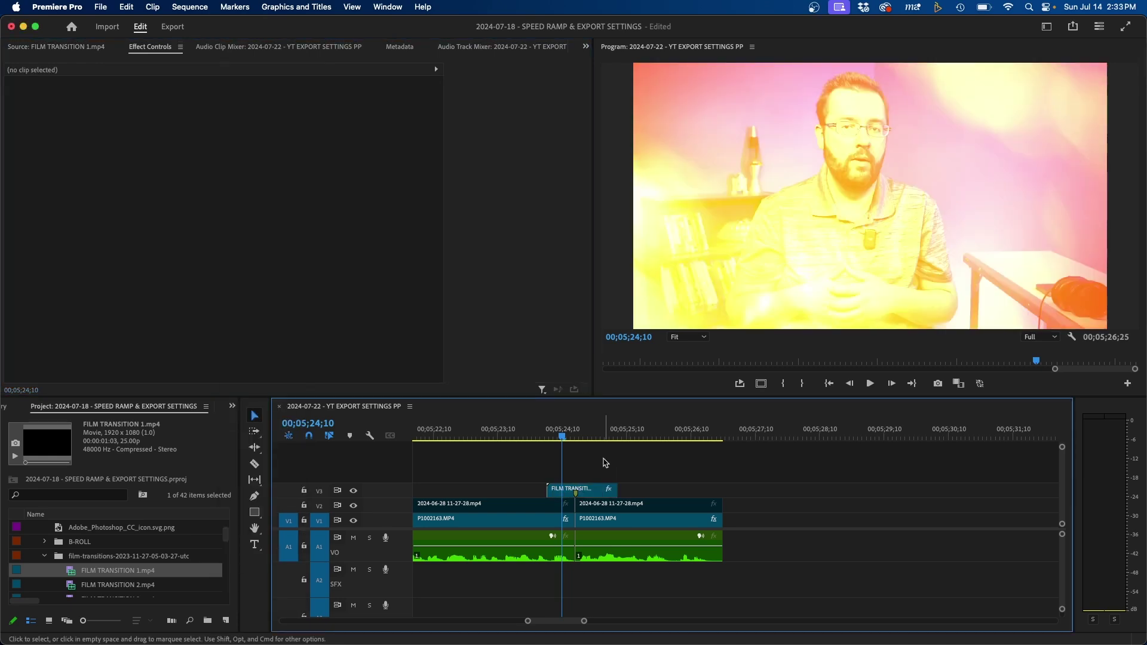
Play the sequence from 00;05;23;16 to review the film transition over the cut
left_click(511, 434)
left_click(637, 463)
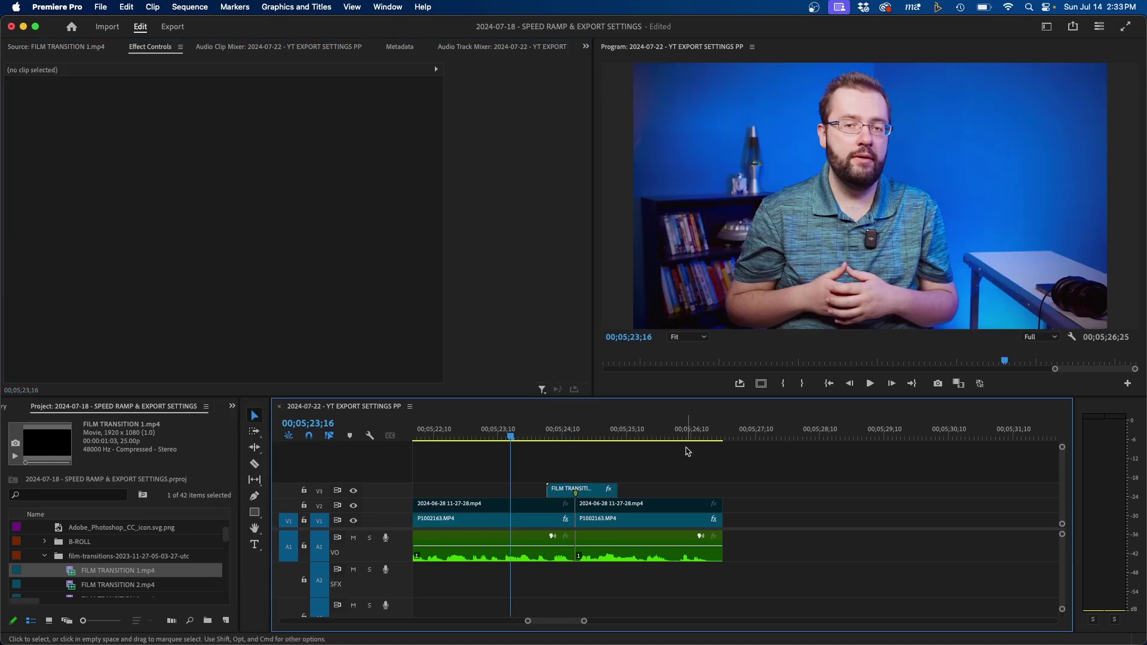
key("space")
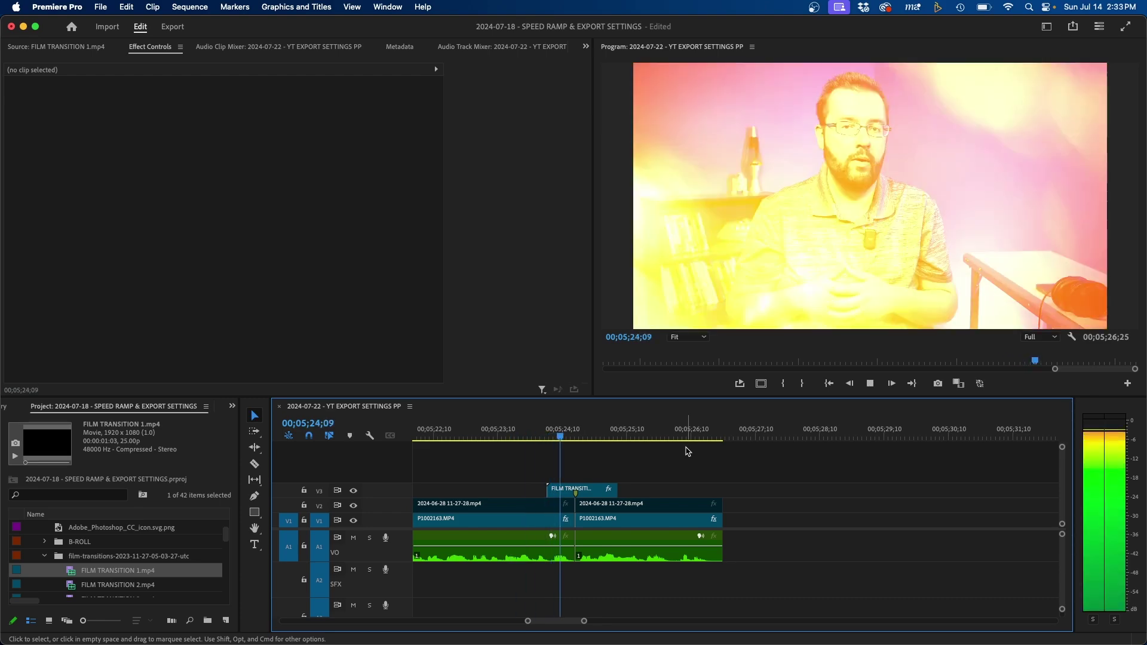